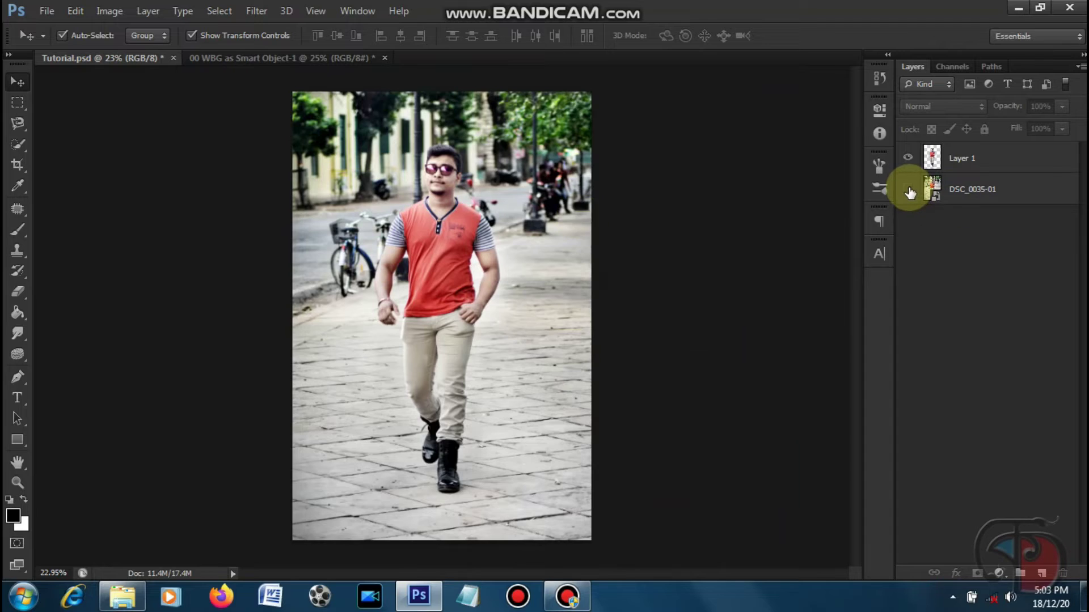
Step: Hide the DSC_0035-01 photo layer so only the cut-out man shows
{"action": "left_click", "coordinate": [907, 188]}
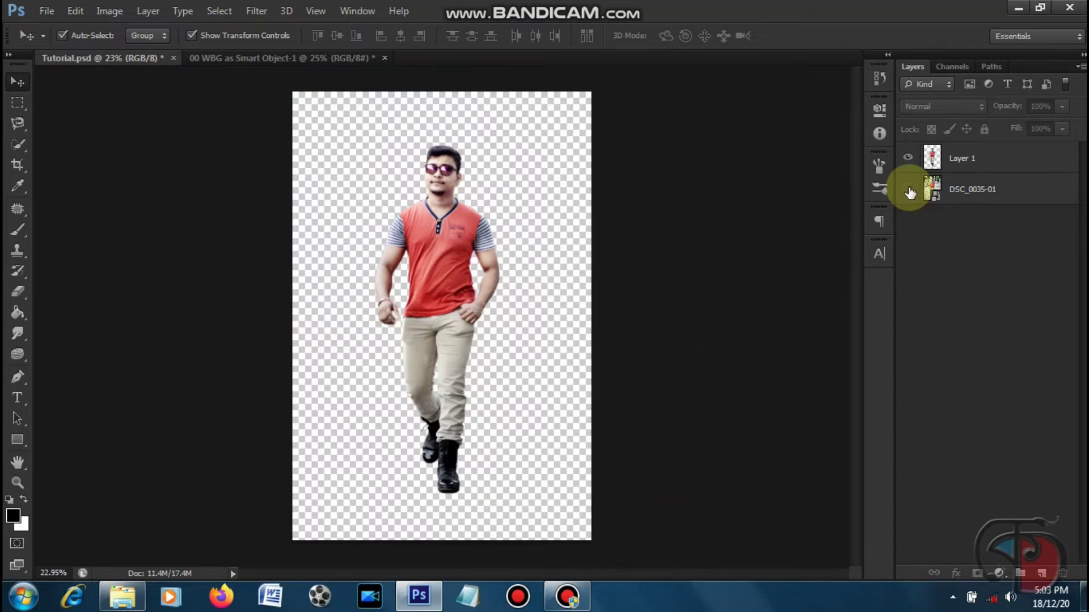
Step: Copy the cut-out man into 00 WBG, scale him to about 69% and move him left
{"action": "left_click_drag", "start_coordinate": [448, 221], "coordinate": [446, 253]}
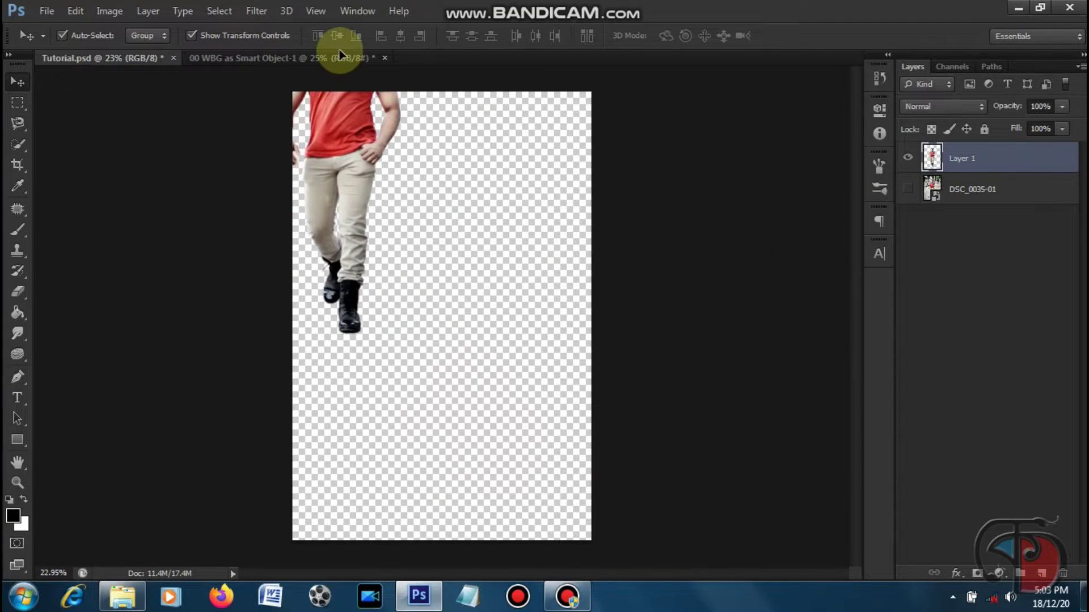
{"action": "key", "text": "ctrl+t"}
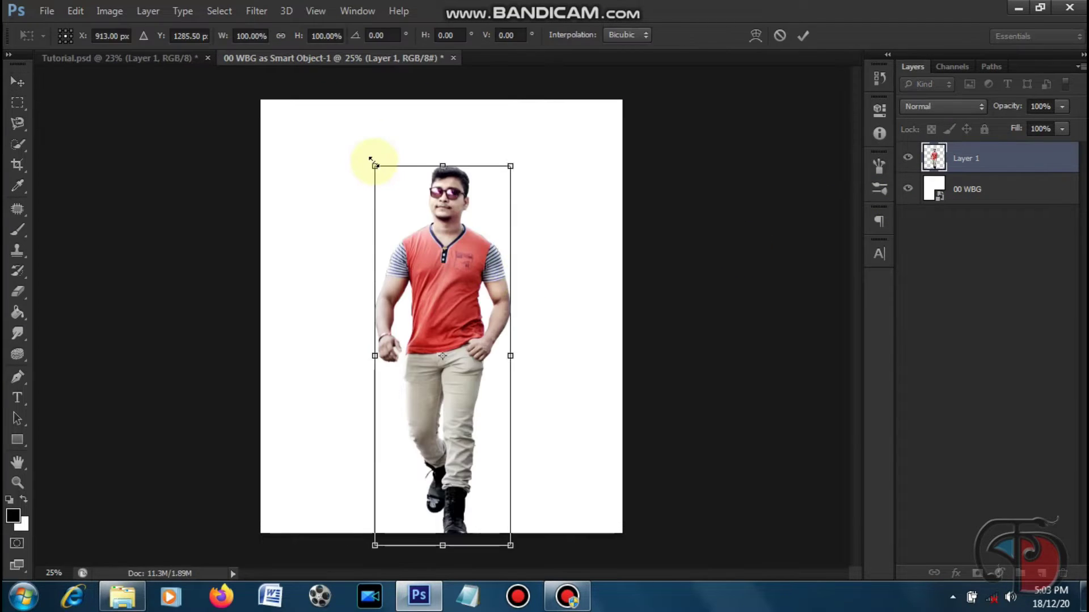
{"action": "left_click_drag", "start_coordinate": [372, 160], "coordinate": [388, 220]}
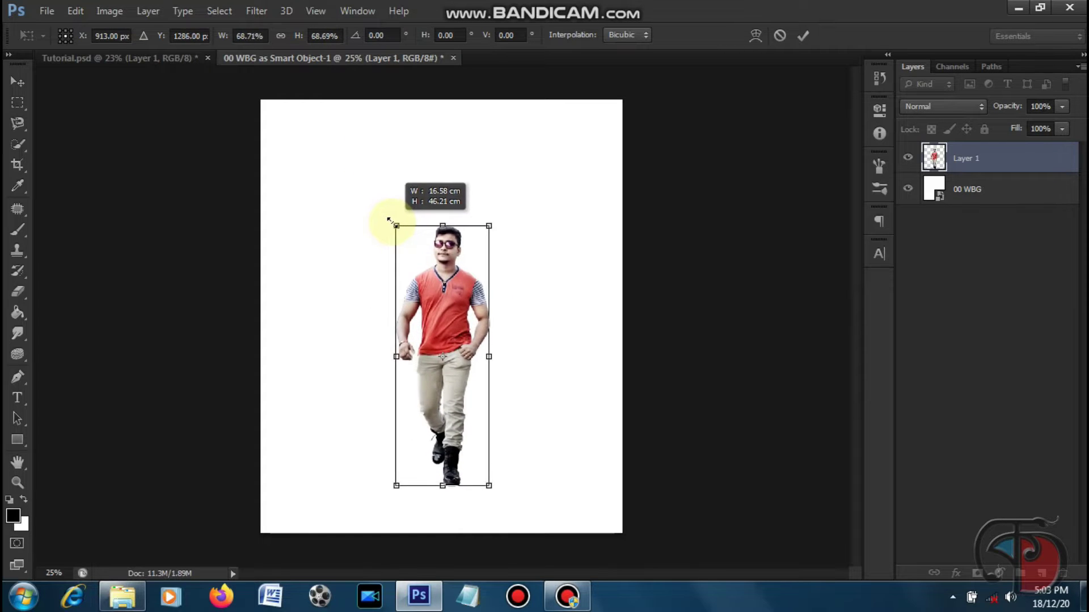
{"action": "key", "text": "Return"}
{"action": "left_click_drag", "start_coordinate": [450, 301], "coordinate": [363, 347]}
Step: Marquee a thin vertical strip through the man's head
{"action": "scroll", "coordinate": [336, 369], "scroll_direction": "up", "scroll_amount": 5}
{"action": "scroll", "coordinate": [352, 363], "scroll_direction": "down", "scroll_amount": 2}
{"action": "scroll", "coordinate": [364, 355], "scroll_direction": "up", "scroll_amount": 1}
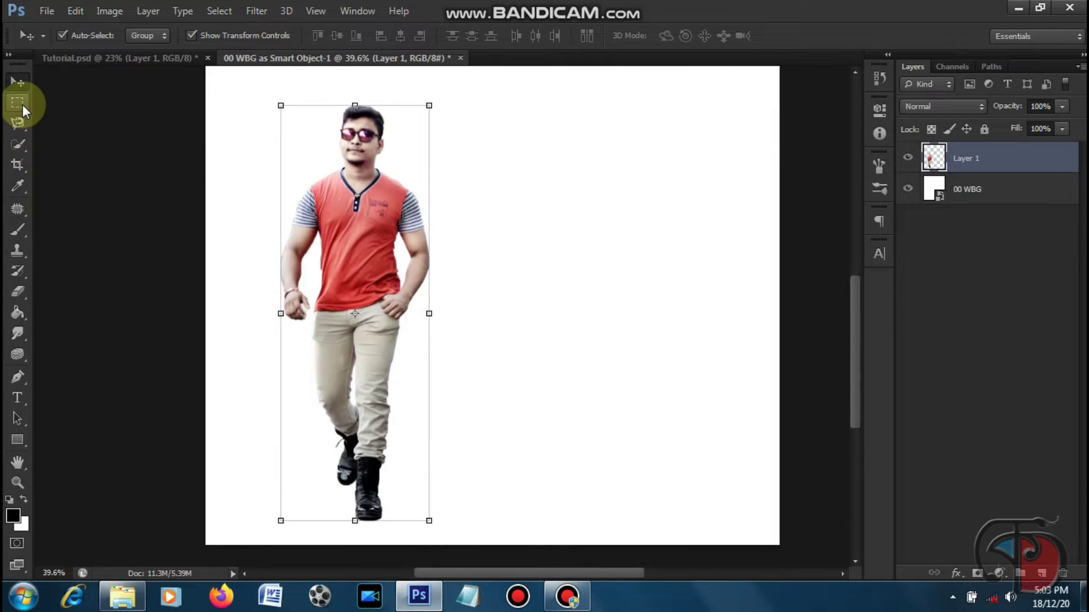
{"action": "left_click", "coordinate": [22, 106]}
{"action": "left_click_drag", "start_coordinate": [362, 112], "coordinate": [368, 162]}
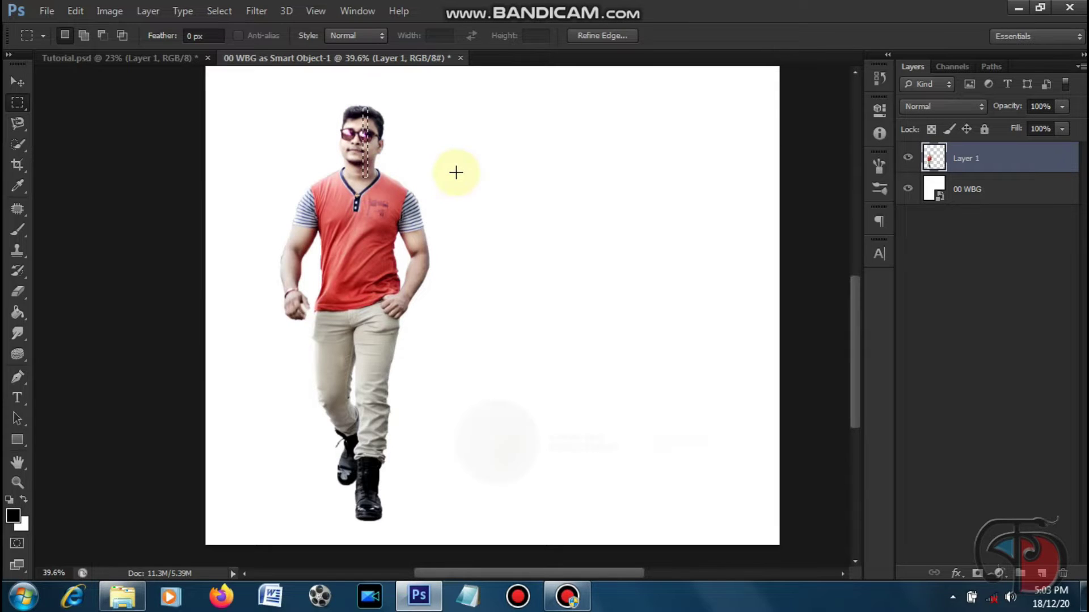
Step: Copy the head strip to a new layer and stretch it rightward into a wide streak
{"action": "key", "text": "ctrl+j"}
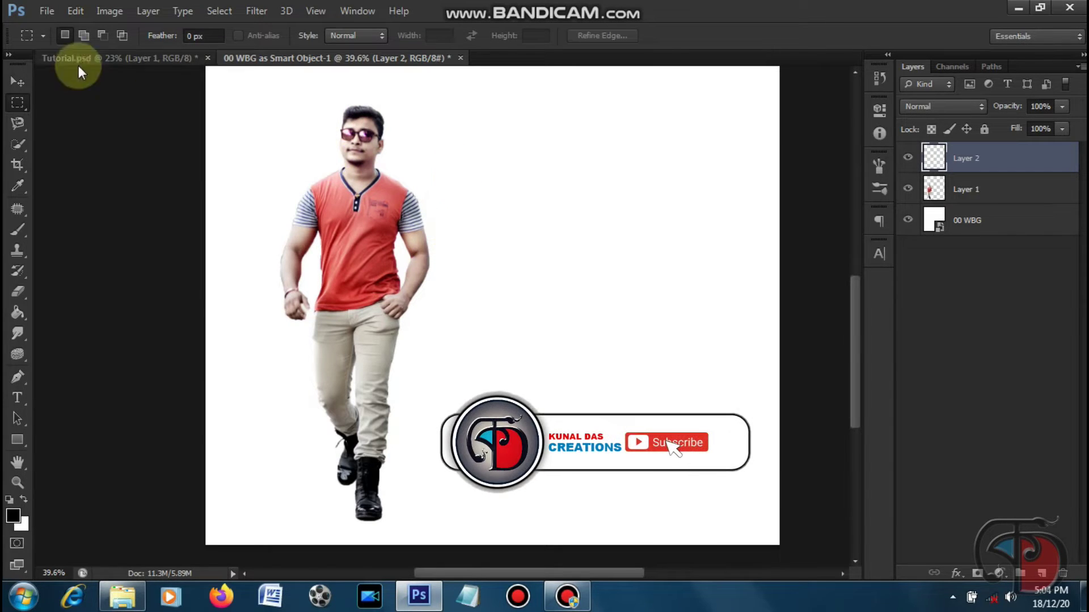
{"action": "left_click", "coordinate": [17, 82]}
{"action": "left_click", "coordinate": [395, 162]}
{"action": "left_click_drag", "start_coordinate": [366, 147], "coordinate": [722, 169]}
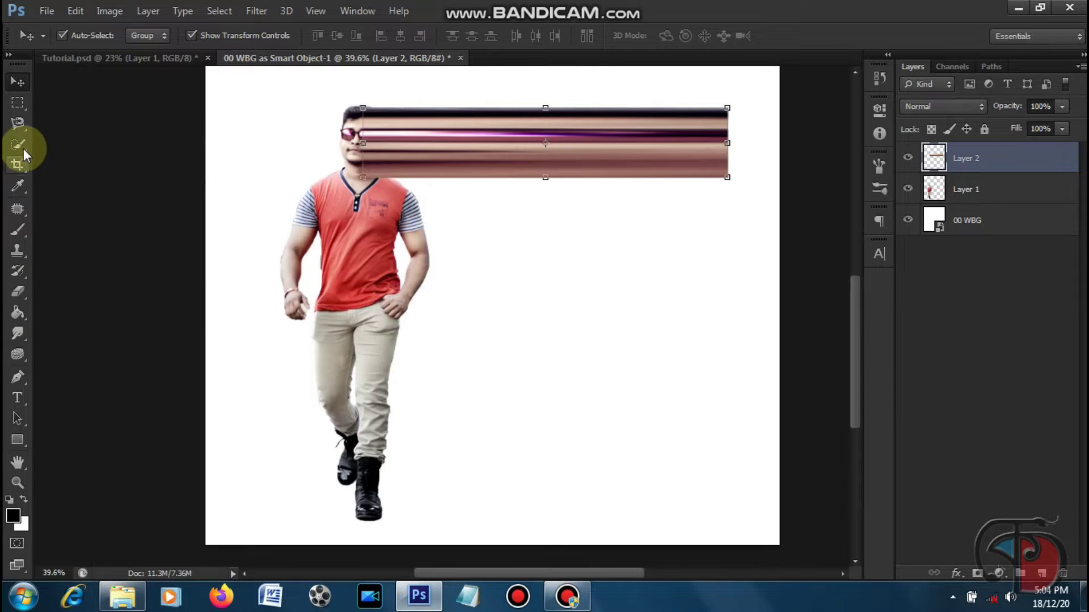
Step: Copy a thin strip of the red shirt to a new layer and stretch it right into a band
{"action": "left_click", "coordinate": [17, 102]}
{"action": "left_click_drag", "start_coordinate": [359, 178], "coordinate": [368, 267]}
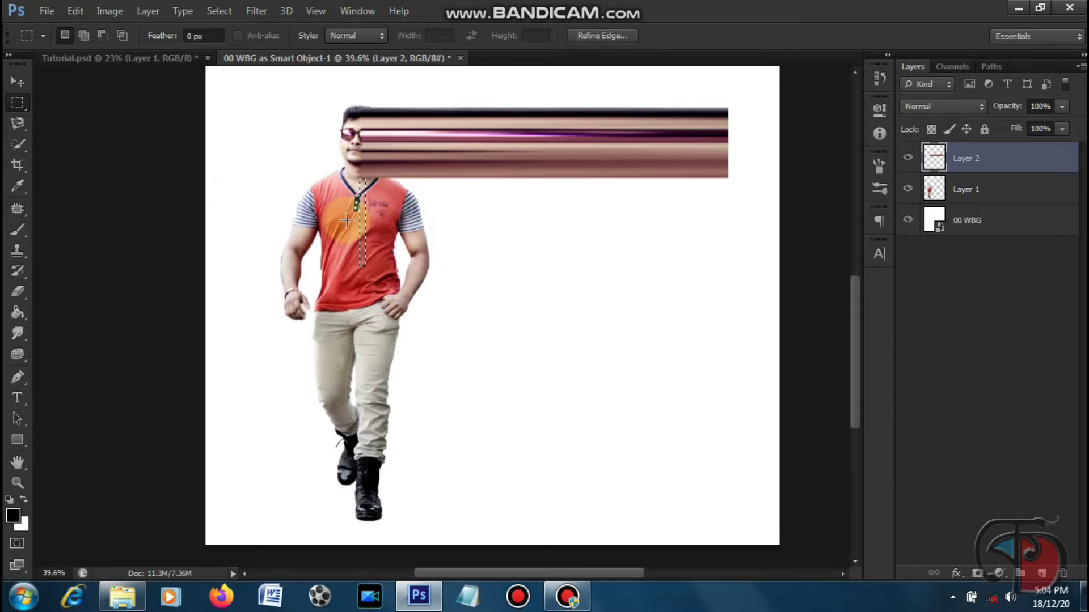
{"action": "left_click", "coordinate": [991, 193]}
{"action": "key", "text": "ctrl+j"}
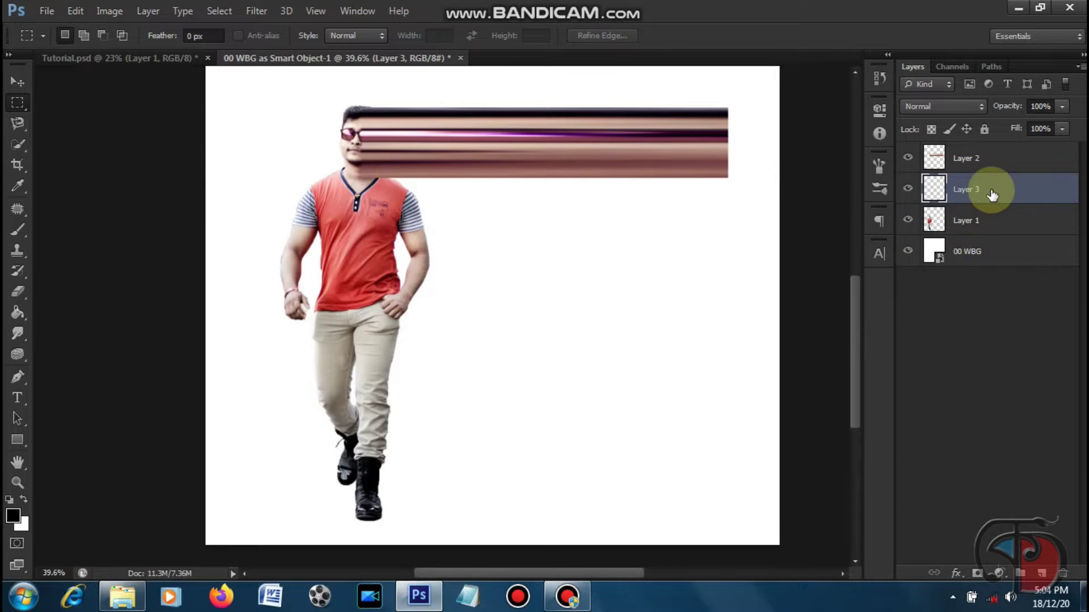
{"action": "left_click", "coordinate": [17, 82]}
{"action": "left_click_drag", "start_coordinate": [368, 224], "coordinate": [735, 235]}
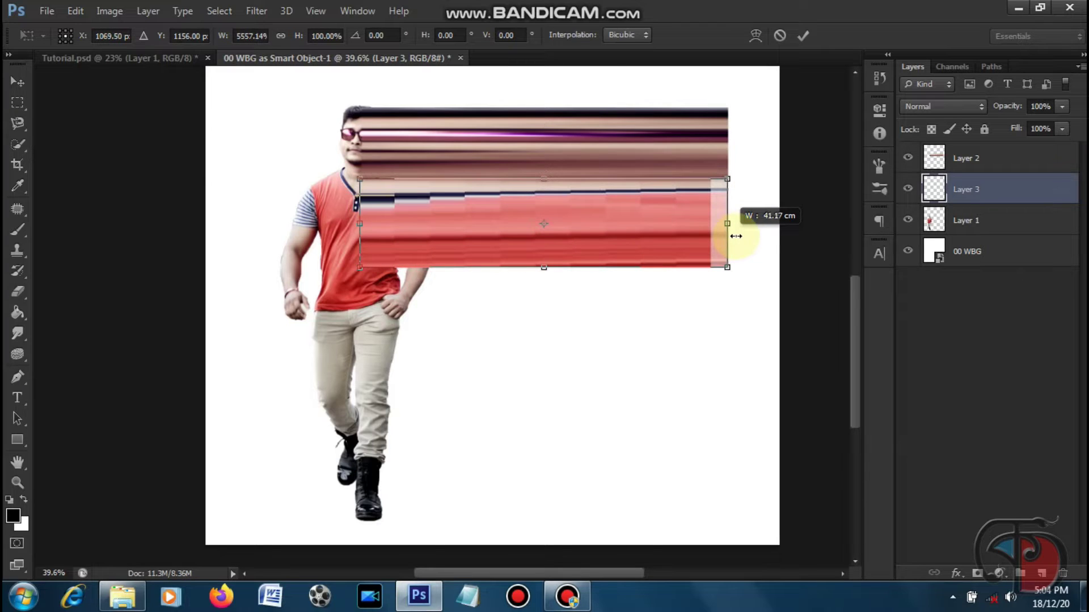
{"action": "key", "text": "Return"}
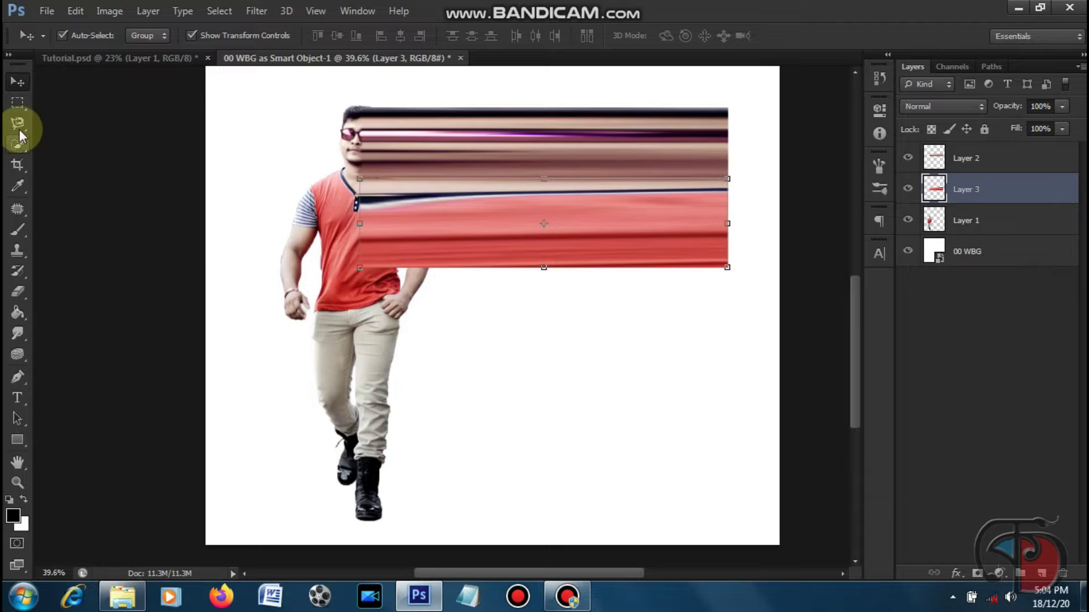
Step: Copy a waist-and-trouser strip to a new layer, stretch it right, and extend its left edge to the body
{"action": "left_click", "coordinate": [23, 107]}
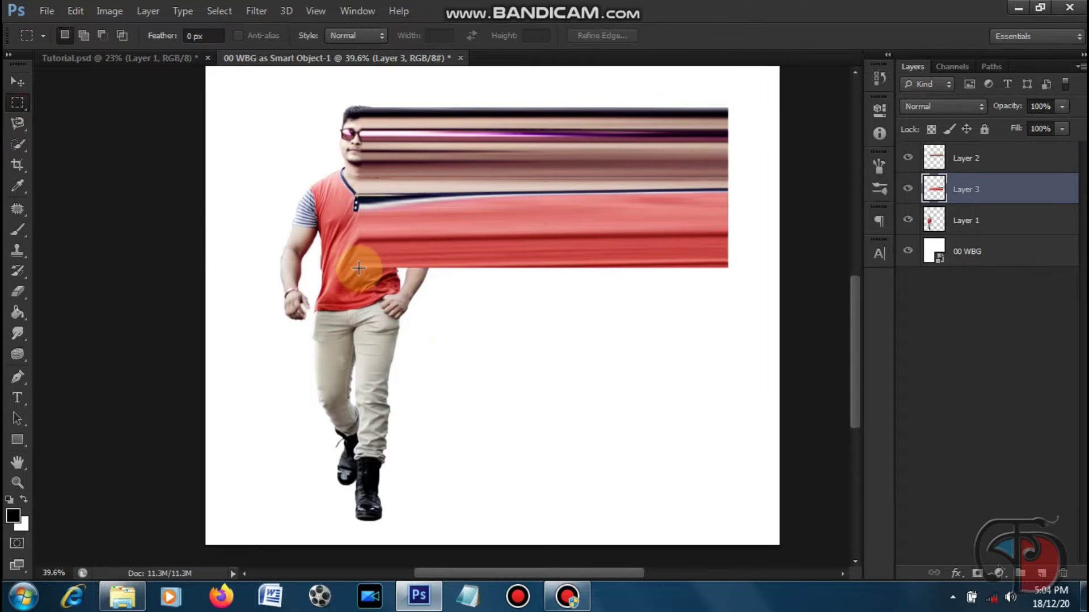
{"action": "left_click_drag", "start_coordinate": [386, 267], "coordinate": [391, 335]}
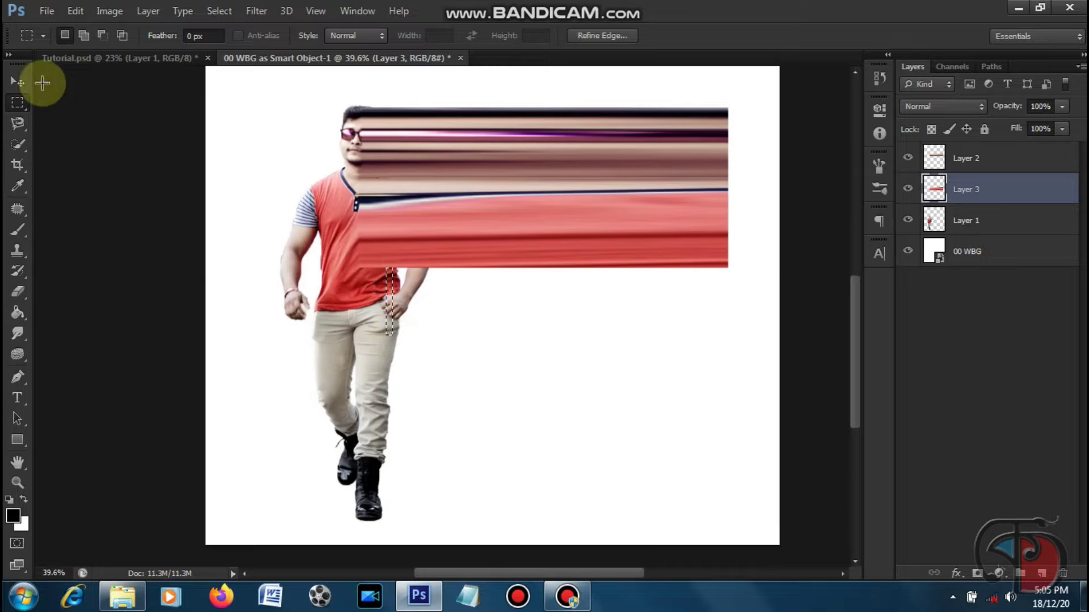
{"action": "left_click", "coordinate": [18, 82]}
{"action": "left_click", "coordinate": [1019, 237]}
{"action": "key", "text": "ctrl+j"}
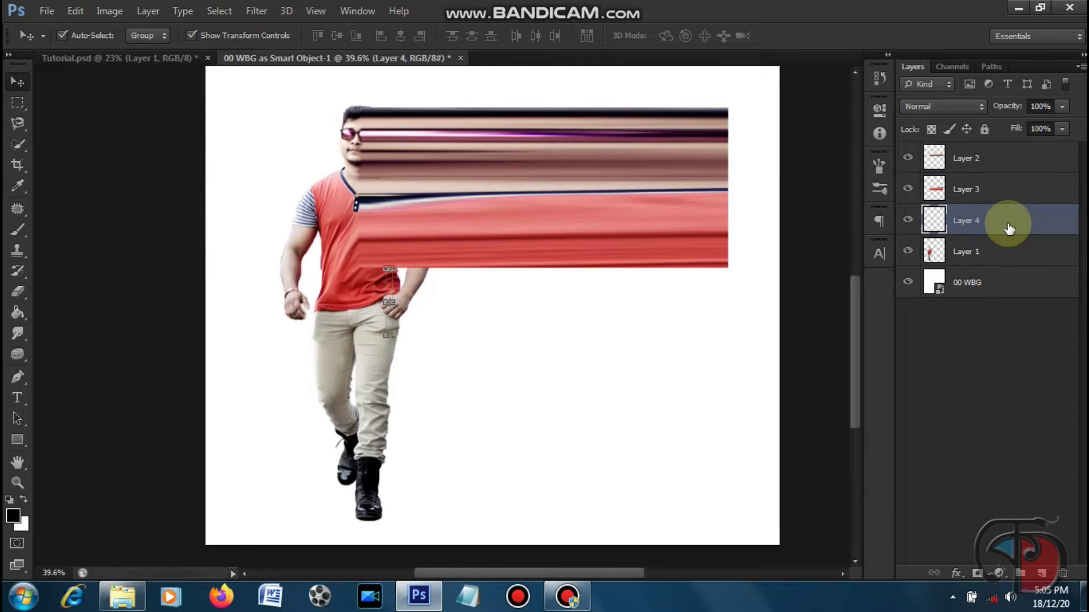
{"action": "left_click_drag", "start_coordinate": [395, 302], "coordinate": [728, 305]}
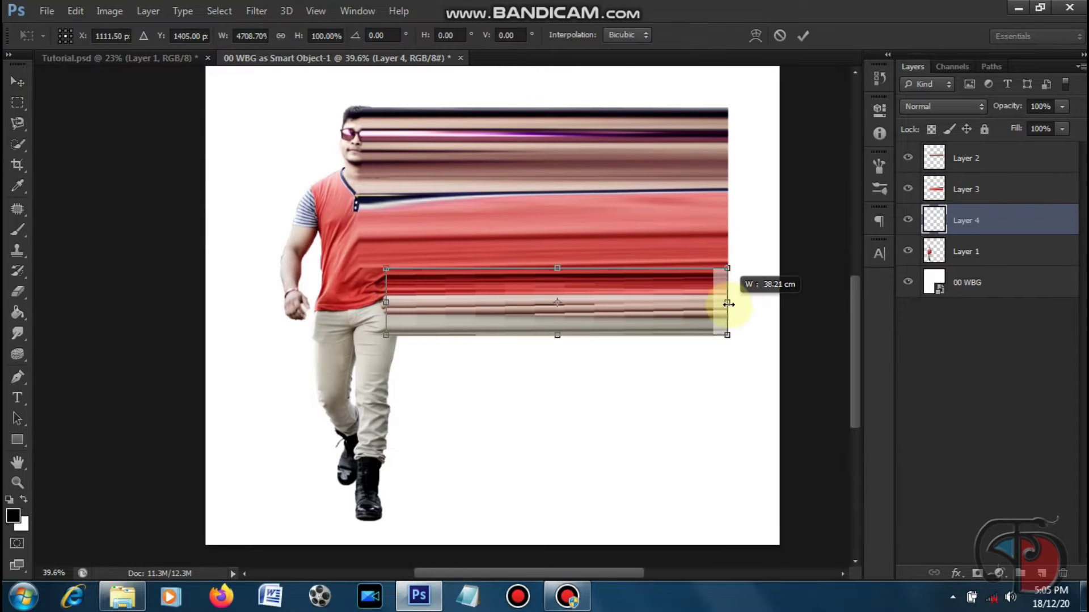
{"action": "key", "text": "Return"}
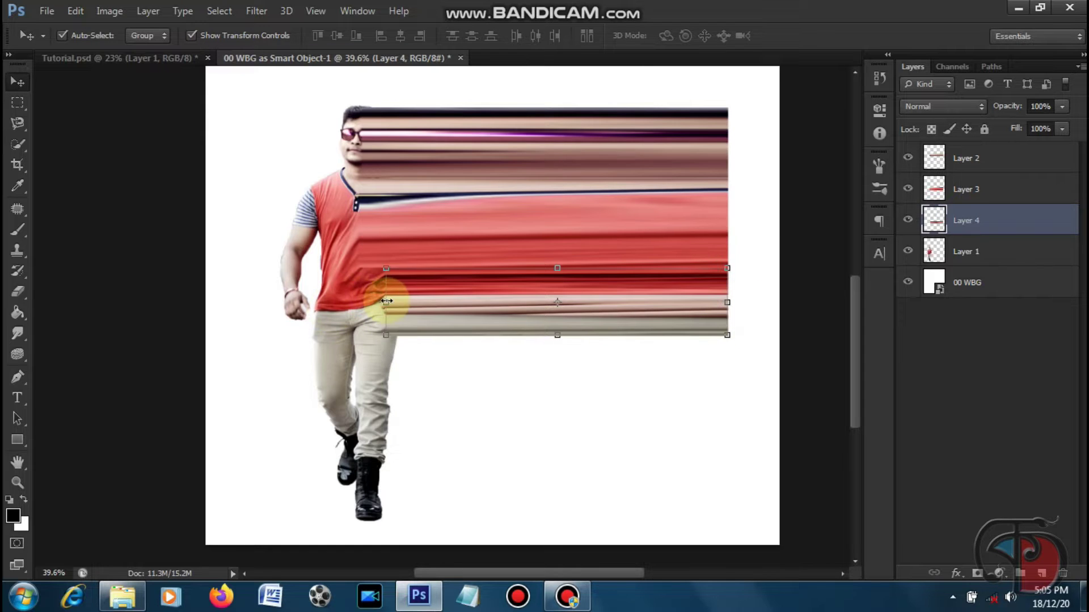
{"action": "left_click_drag", "start_coordinate": [385, 299], "coordinate": [358, 300]}
{"action": "key", "text": "Return"}
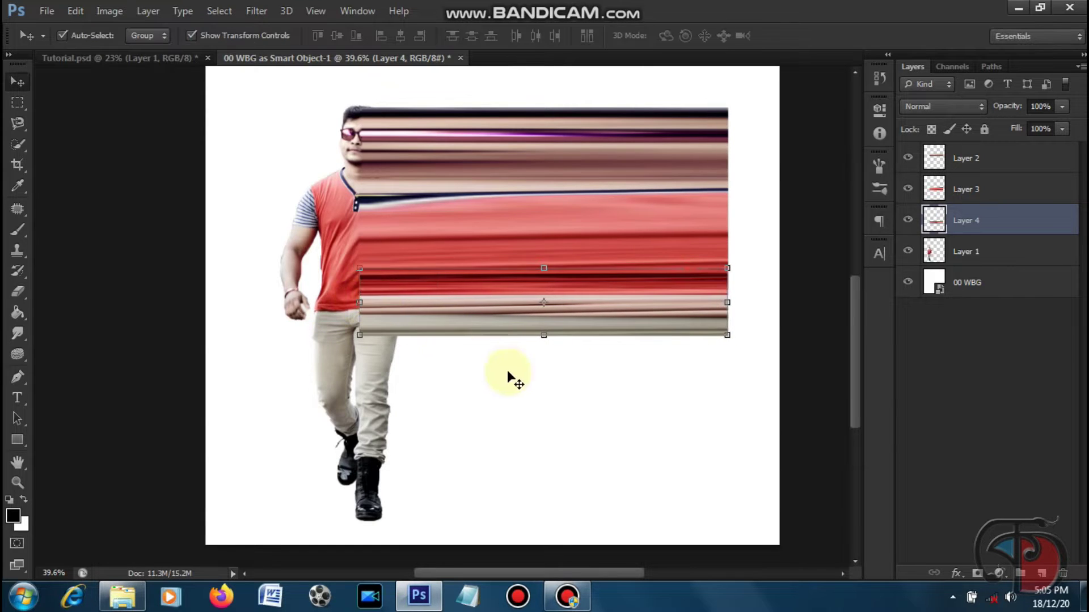
{"action": "left_click", "coordinate": [432, 355]}
{"action": "scroll", "coordinate": [87, 188], "scroll_direction": "down", "scroll_amount": 3}
{"action": "left_click", "coordinate": [17, 102]}
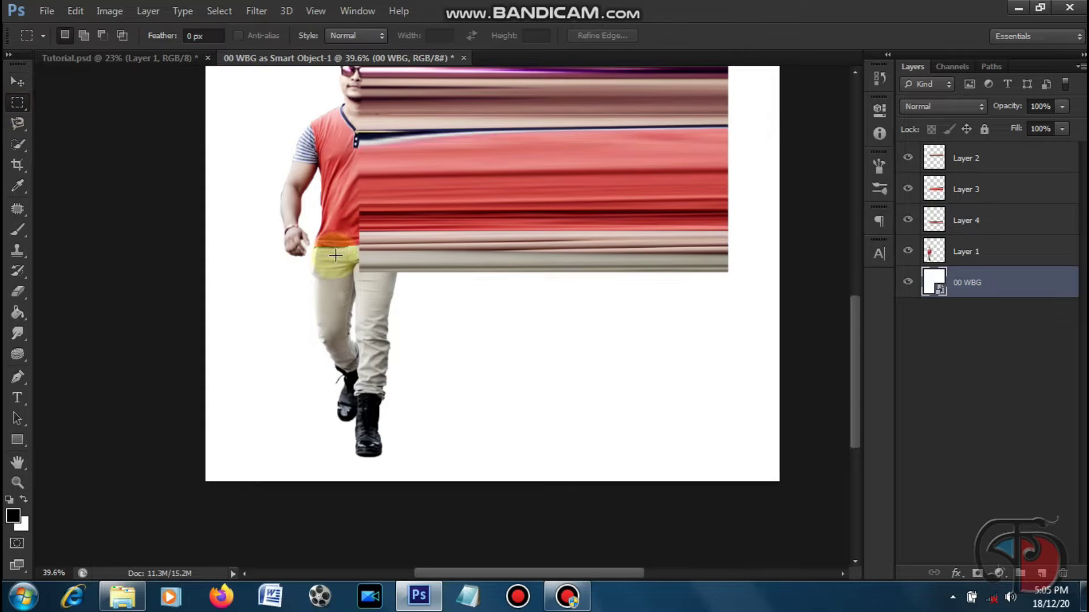
Step: Copy a narrow leg strip to a new layer and stretch it into a wide trouser band
{"action": "left_click_drag", "start_coordinate": [365, 270], "coordinate": [375, 397]}
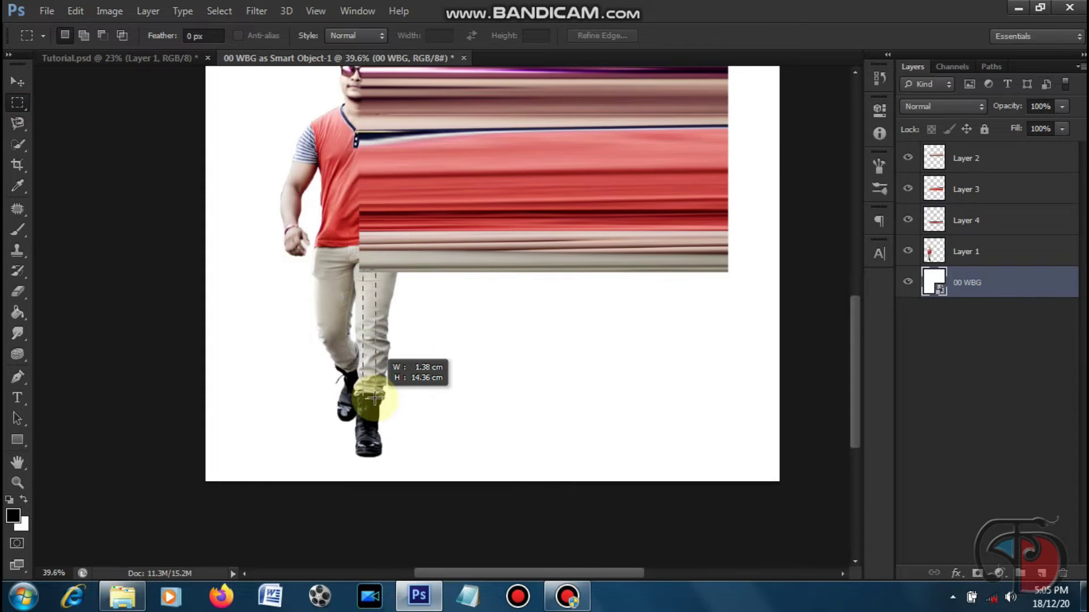
{"action": "left_click_drag", "start_coordinate": [375, 399], "coordinate": [373, 407]}
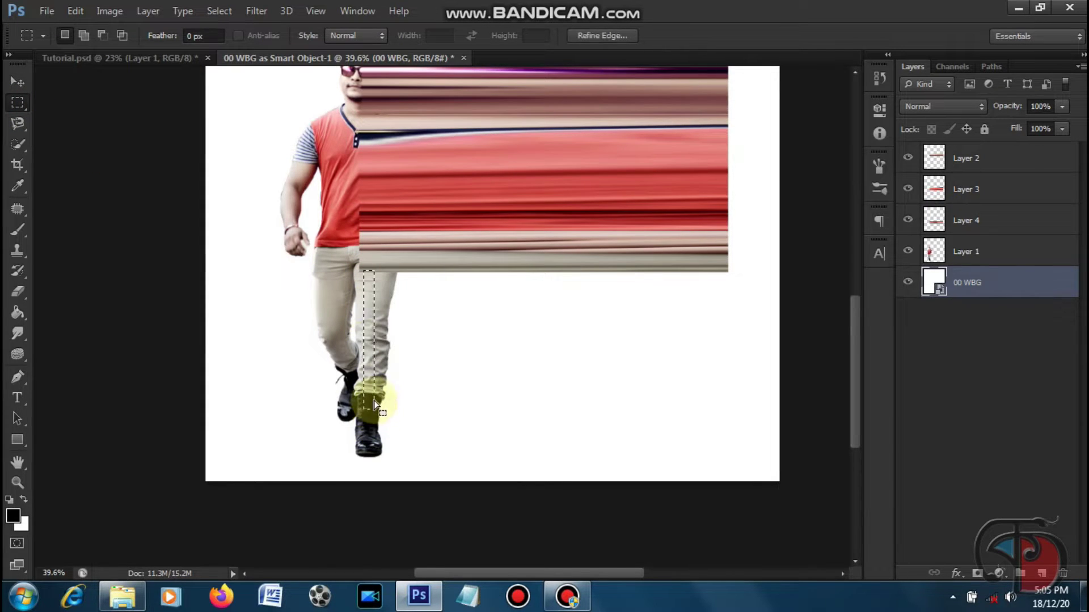
{"action": "left_click", "coordinate": [18, 84]}
{"action": "key", "text": "ctrl+j"}
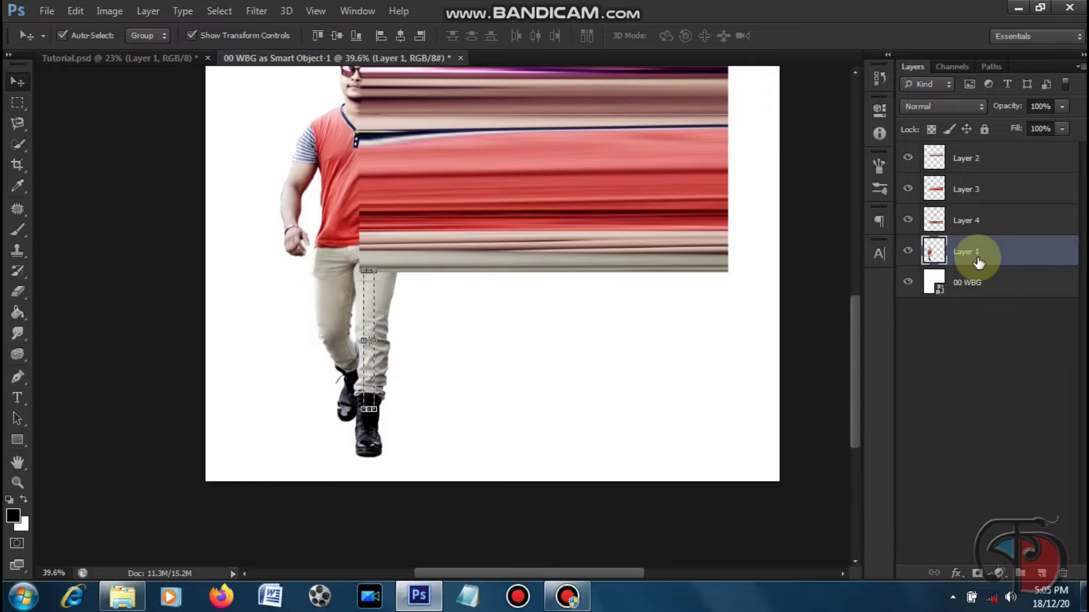
{"action": "left_click_drag", "start_coordinate": [389, 340], "coordinate": [726, 353]}
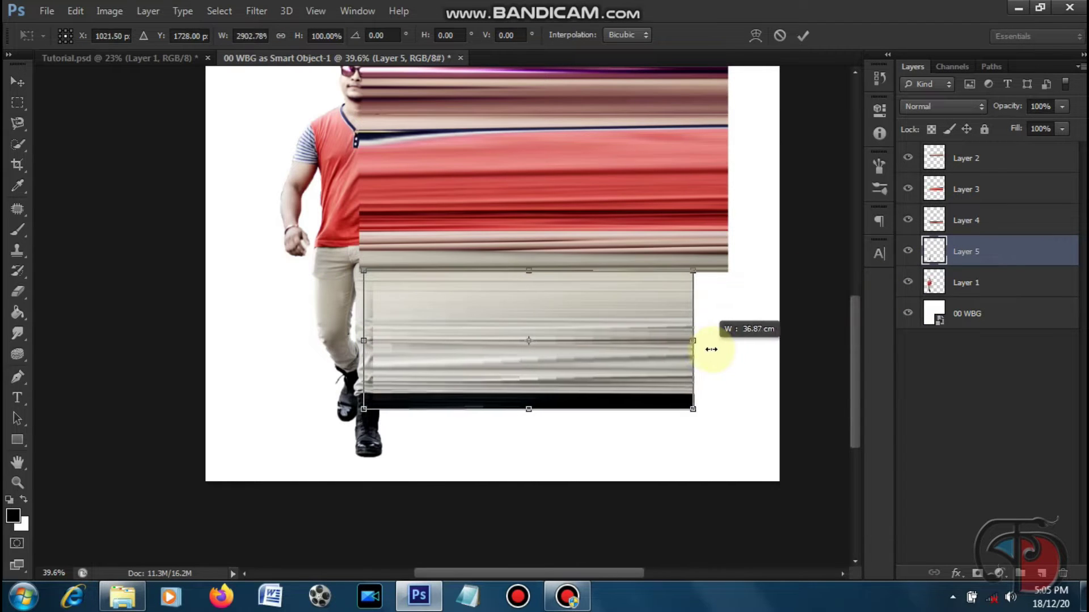
{"action": "key", "text": "Return"}
{"action": "scroll", "coordinate": [511, 431], "scroll_direction": "down", "scroll_amount": 3}
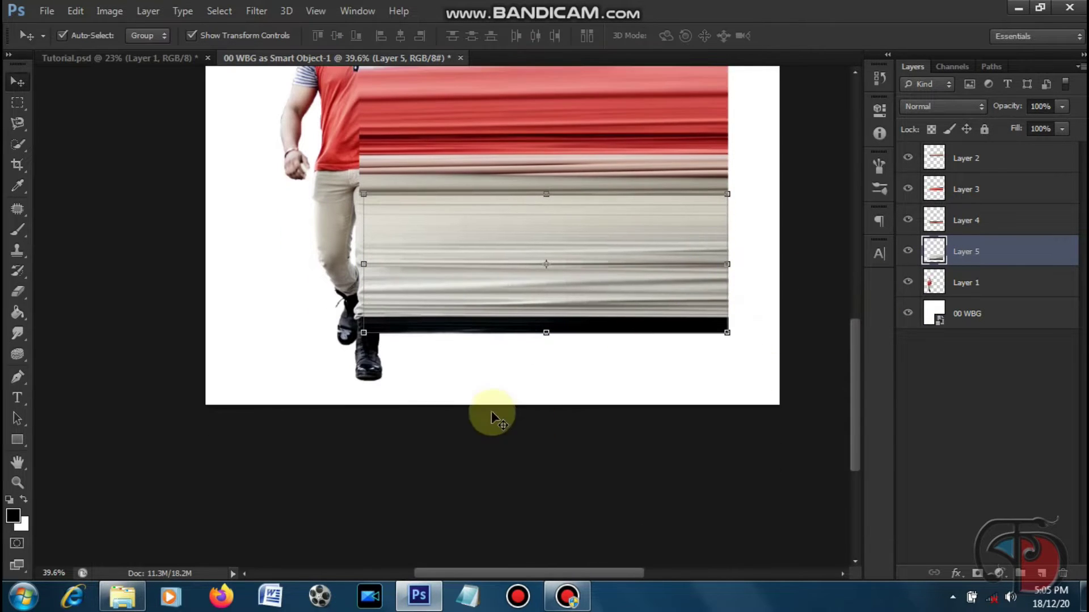
{"action": "scroll", "coordinate": [360, 360], "scroll_direction": "up", "scroll_amount": 1}
Step: Copy a strip through the shoe to a new layer and stretch it into a long black band
{"action": "left_click", "coordinate": [17, 103]}
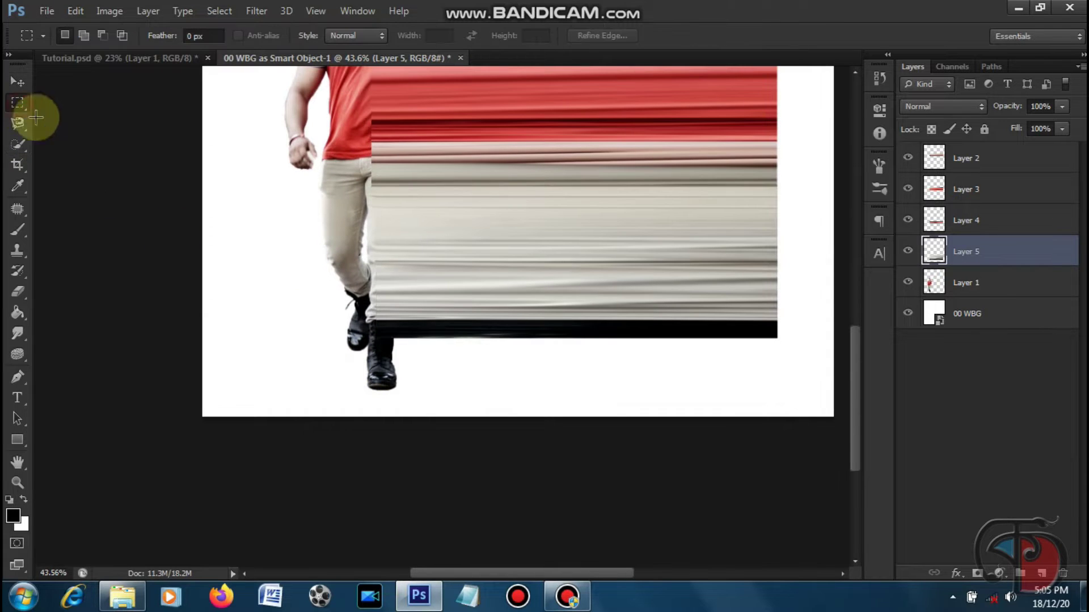
{"action": "left_click", "coordinate": [1006, 287]}
{"action": "left_click_drag", "start_coordinate": [377, 336], "coordinate": [381, 383]}
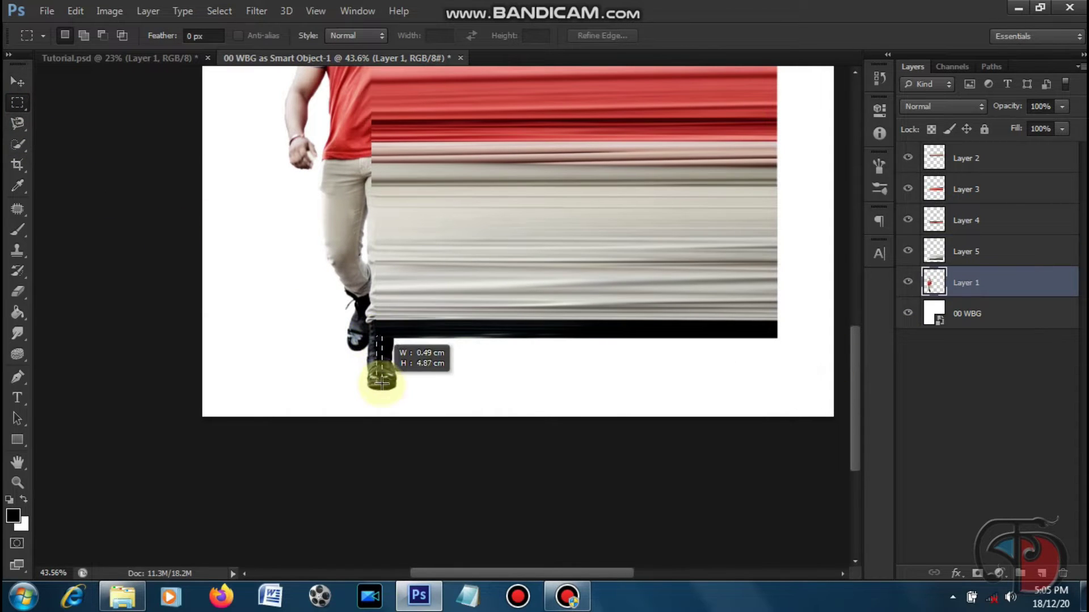
{"action": "left_click", "coordinate": [17, 82]}
{"action": "key", "text": "ctrl+j"}
{"action": "left_click", "coordinate": [391, 365]}
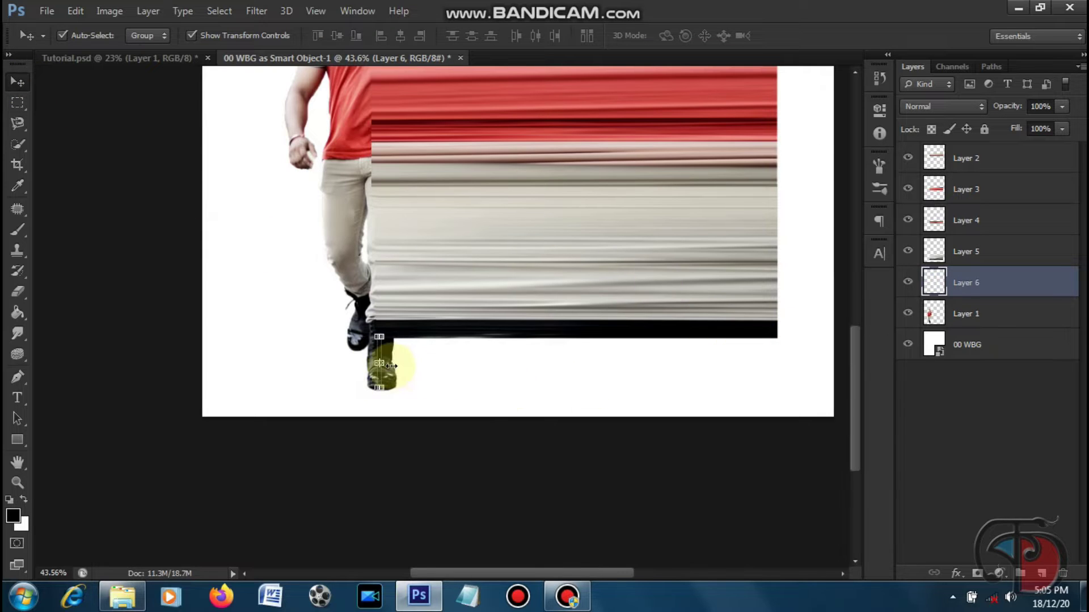
{"action": "left_click_drag", "start_coordinate": [476, 375], "coordinate": [772, 379]}
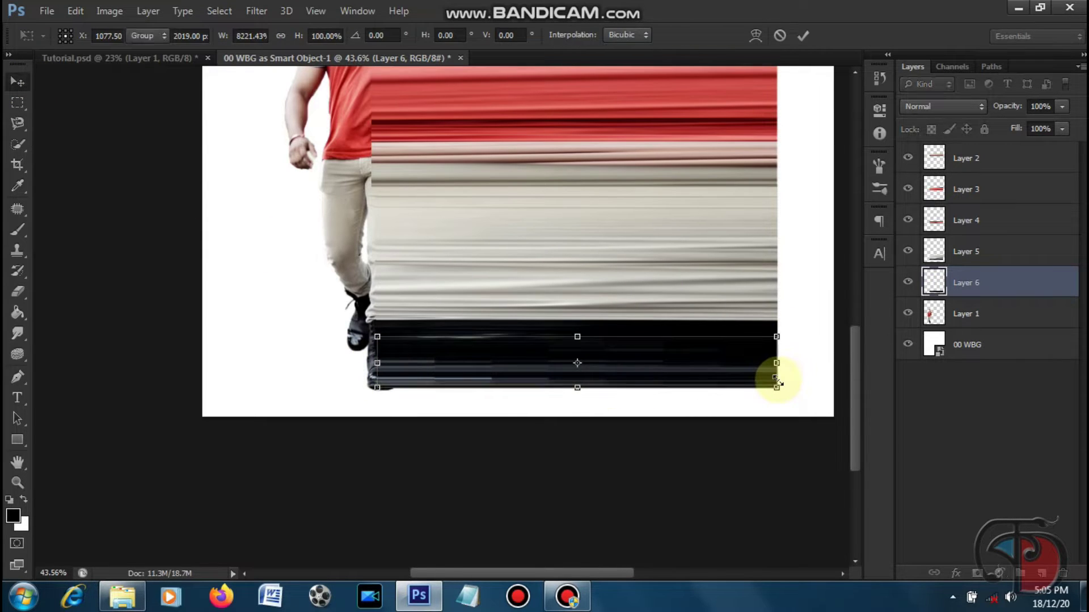
{"action": "key", "text": "Return"}
{"action": "scroll", "coordinate": [532, 301], "scroll_direction": "down", "scroll_amount": 3}
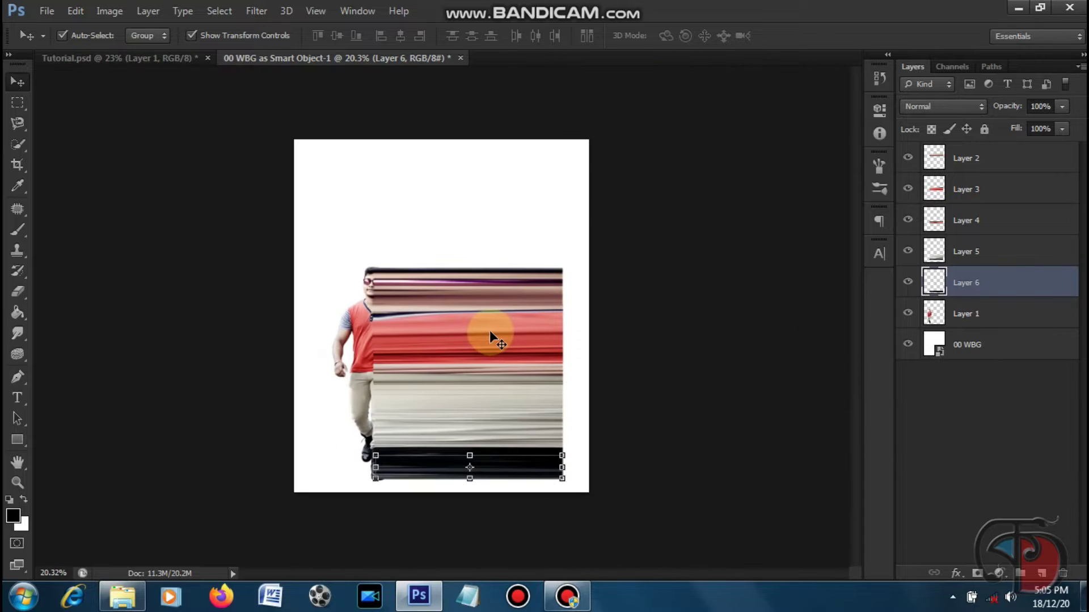
{"action": "left_click", "coordinate": [1023, 161], "text": "shift"}
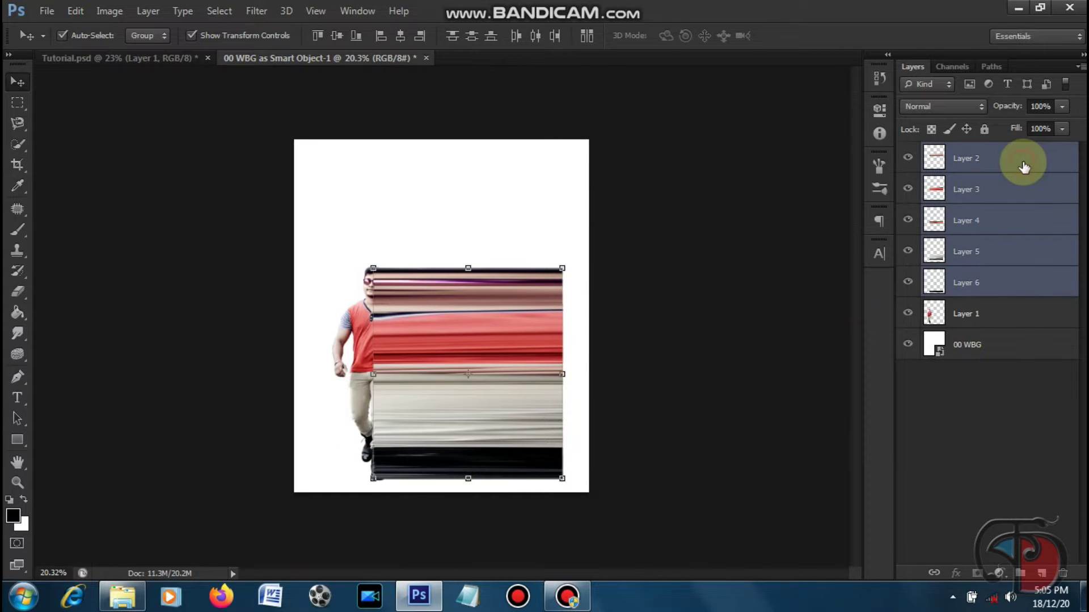
Step: Convert Layers 2–6 into one smart object, place it below Layer 1, and stretch it wider rightward
{"action": "right_click", "coordinate": [1023, 164]}
{"action": "left_click", "coordinate": [806, 166]}
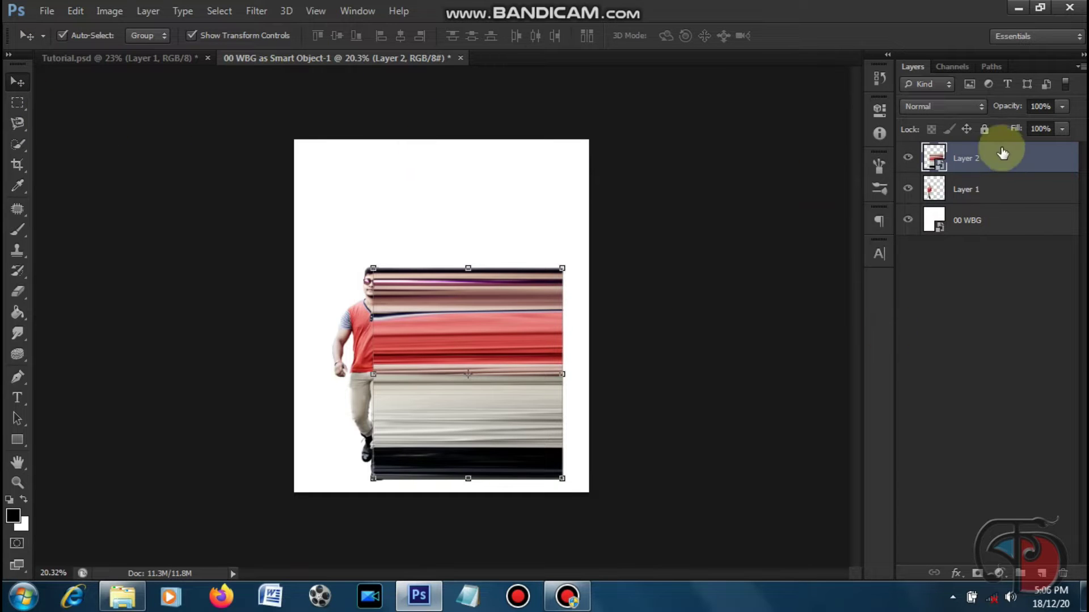
{"action": "left_click_drag", "start_coordinate": [1005, 158], "coordinate": [1003, 195]}
{"action": "scroll", "coordinate": [629, 340], "scroll_direction": "up", "scroll_amount": 3}
{"action": "scroll", "coordinate": [629, 343], "scroll_direction": "down", "scroll_amount": 3}
{"action": "scroll", "coordinate": [629, 343], "scroll_direction": "down", "scroll_amount": 1}
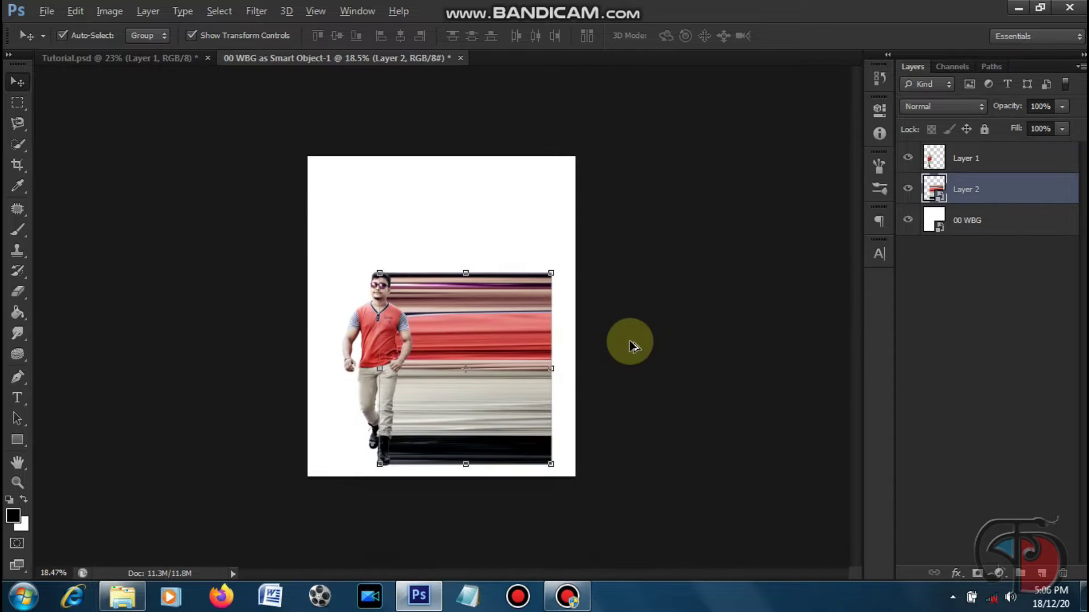
{"action": "left_click_drag", "start_coordinate": [550, 369], "coordinate": [781, 376]}
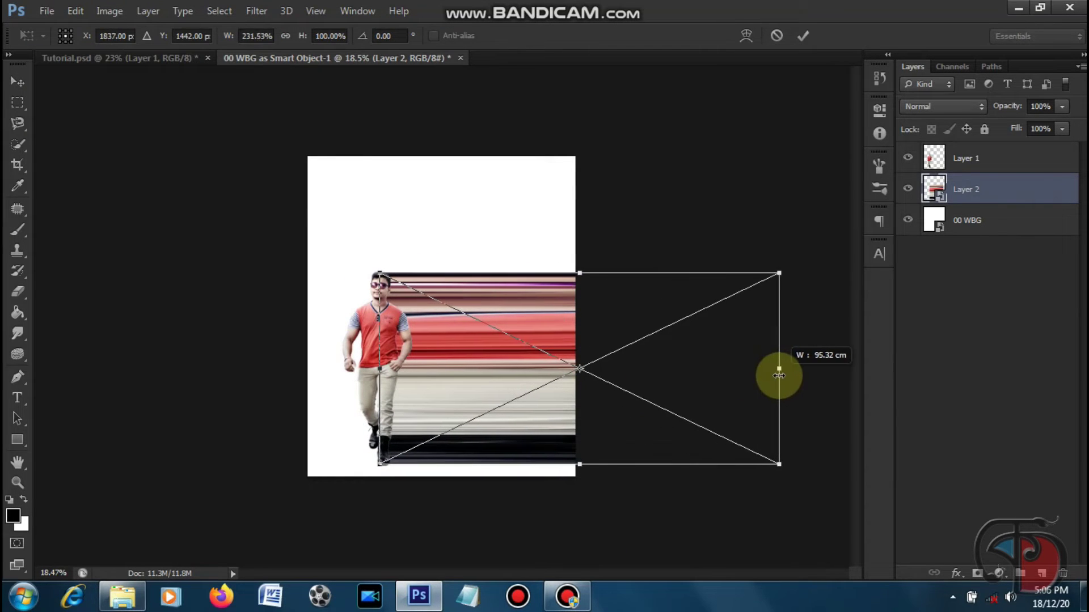
{"action": "key", "text": "Return"}
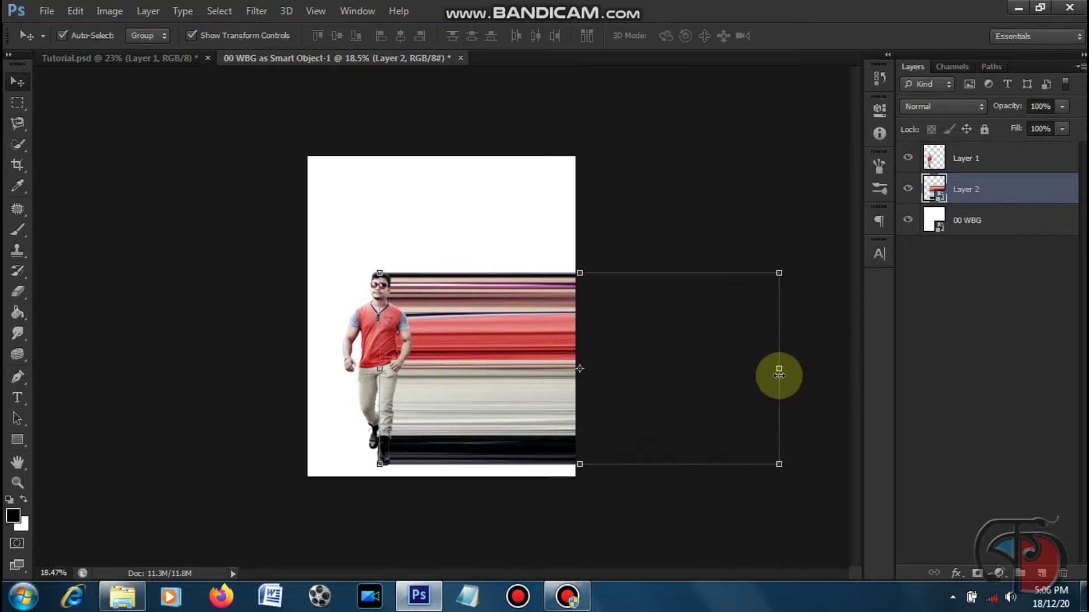
{"action": "left_click", "coordinate": [80, 13]}
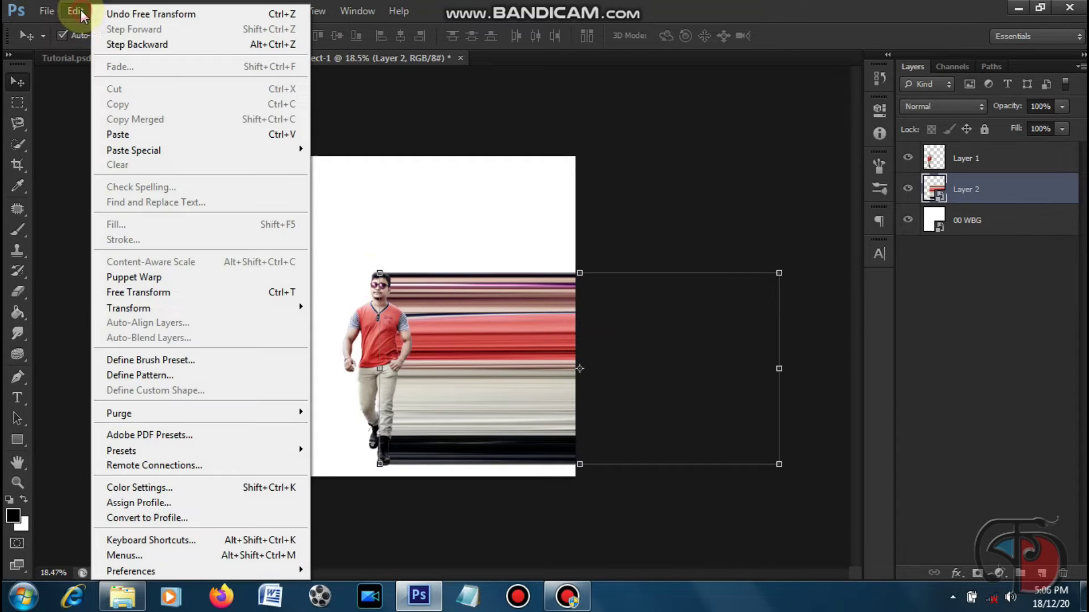
Step: Start a warp on the streak layer and bend its right end up toward the top-left
{"action": "mouse_move", "coordinate": [128, 308]}
{"action": "left_click", "coordinate": [380, 407]}
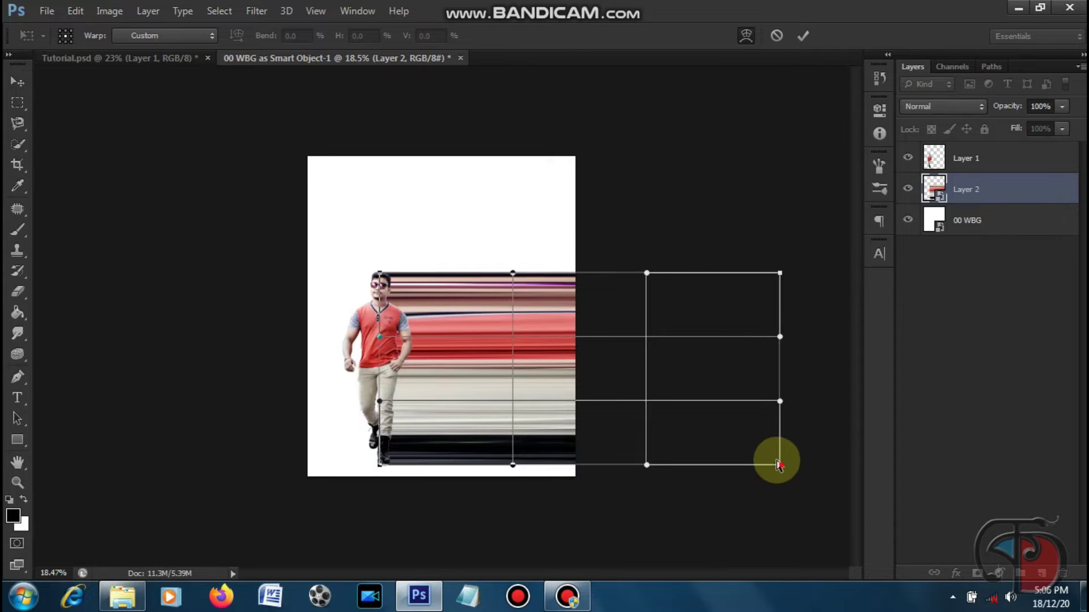
{"action": "left_click_drag", "start_coordinate": [778, 464], "coordinate": [330, 146]}
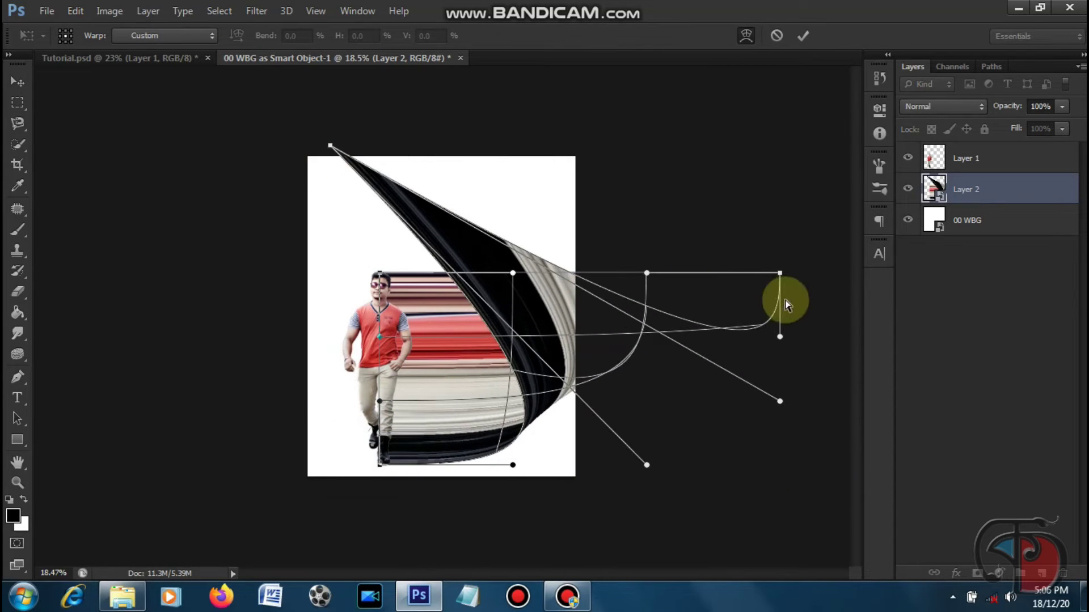
{"action": "left_click_drag", "start_coordinate": [780, 273], "coordinate": [547, 113]}
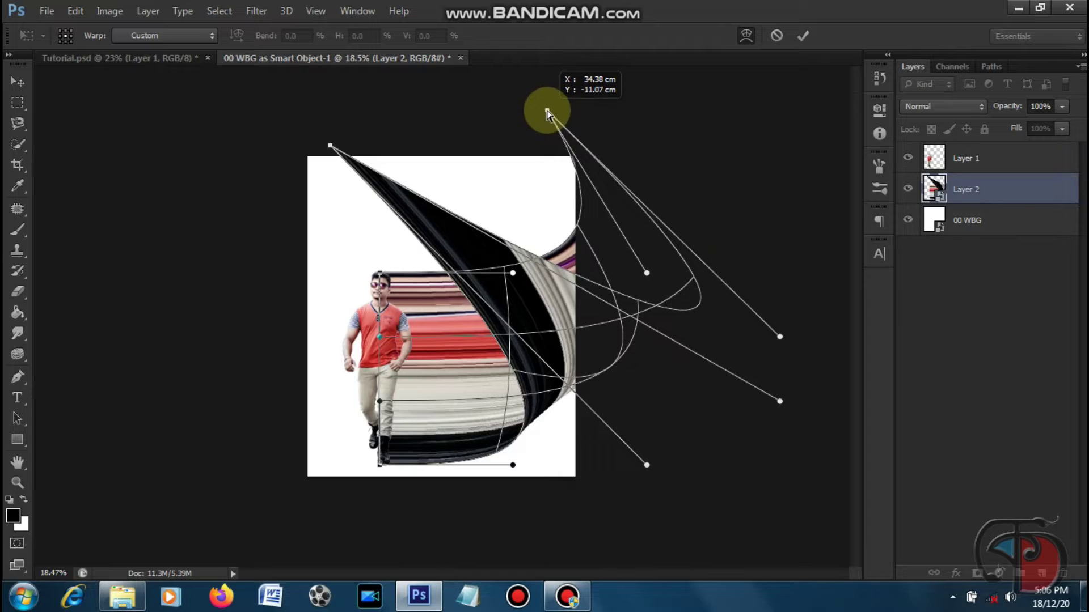
{"action": "key", "text": "ctrl+z"}
{"action": "left_click_drag", "start_coordinate": [780, 401], "coordinate": [426, 142]}
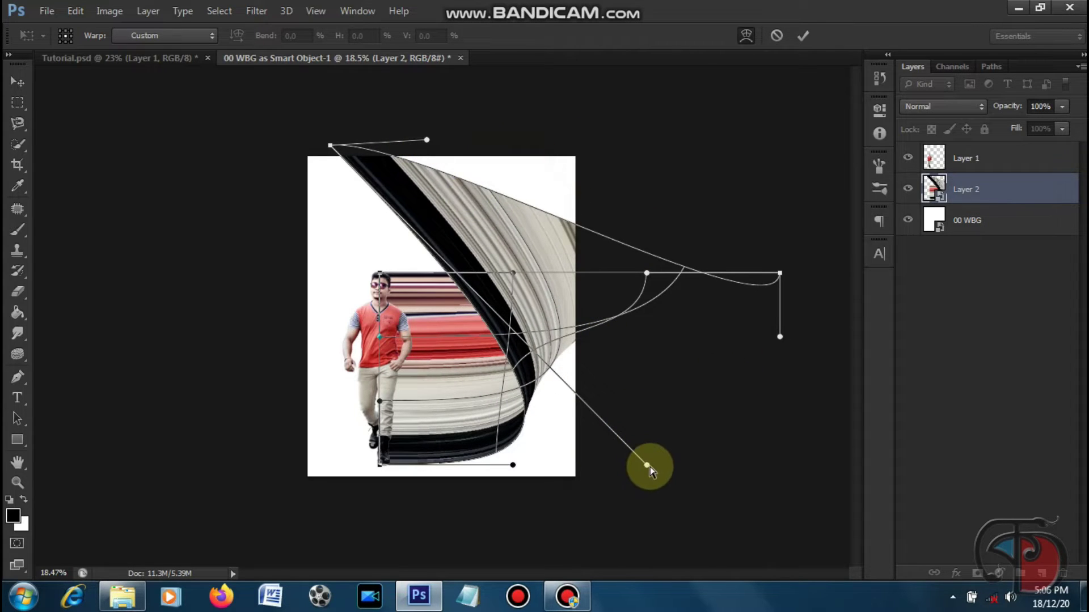
{"action": "mouse_move", "coordinate": [779, 337]}
{"action": "left_mouse_down"}
{"action": "mouse_move", "coordinate": [596, 189]}
{"action": "mouse_move", "coordinate": [486, 120]}
{"action": "left_mouse_up"}
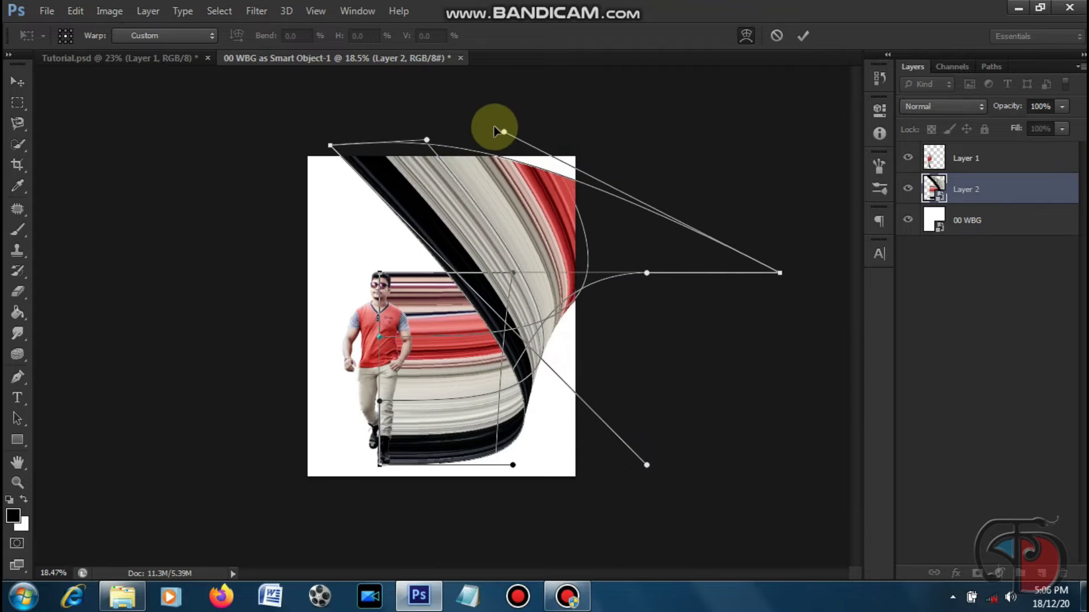
{"action": "left_click_drag", "start_coordinate": [780, 271], "coordinate": [508, 135]}
{"action": "mouse_move", "coordinate": [556, 305]}
{"action": "left_mouse_down"}
{"action": "mouse_move", "coordinate": [595, 324]}
{"action": "mouse_move", "coordinate": [566, 315]}
{"action": "left_mouse_up"}
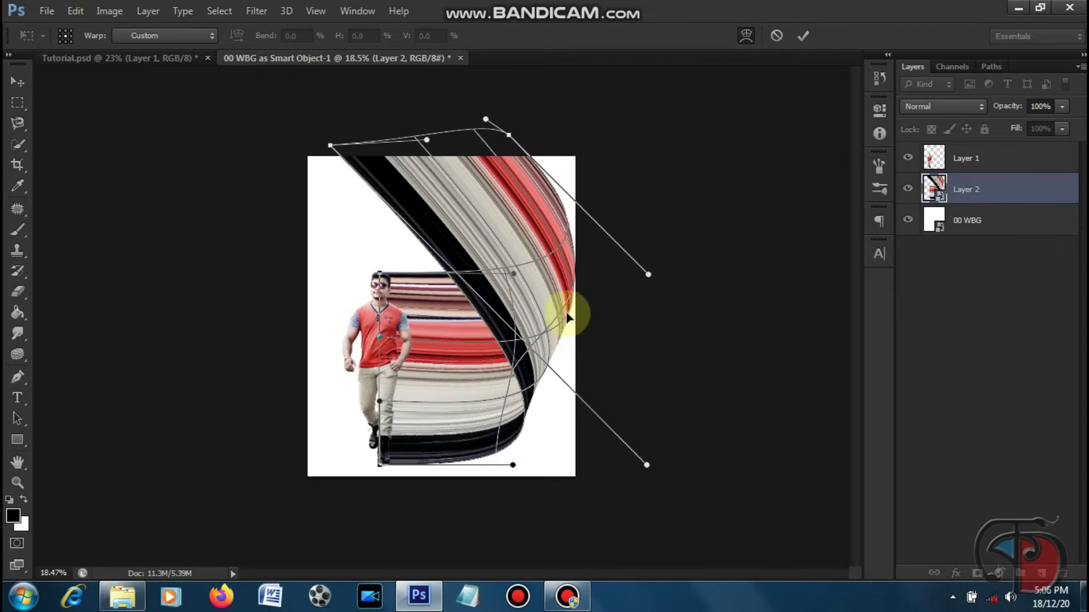
{"action": "left_click_drag", "start_coordinate": [518, 434], "coordinate": [543, 438]}
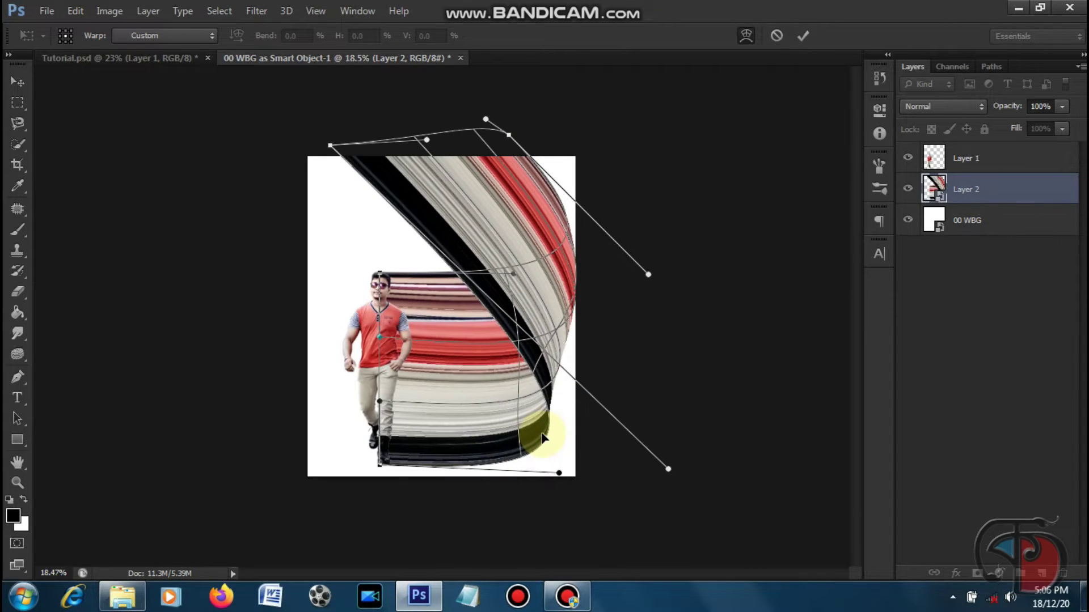
Step: Refine the warp: extend the top-left tip, round out the right bulge, then commit it
{"action": "left_click_drag", "start_coordinate": [338, 152], "coordinate": [306, 147]}
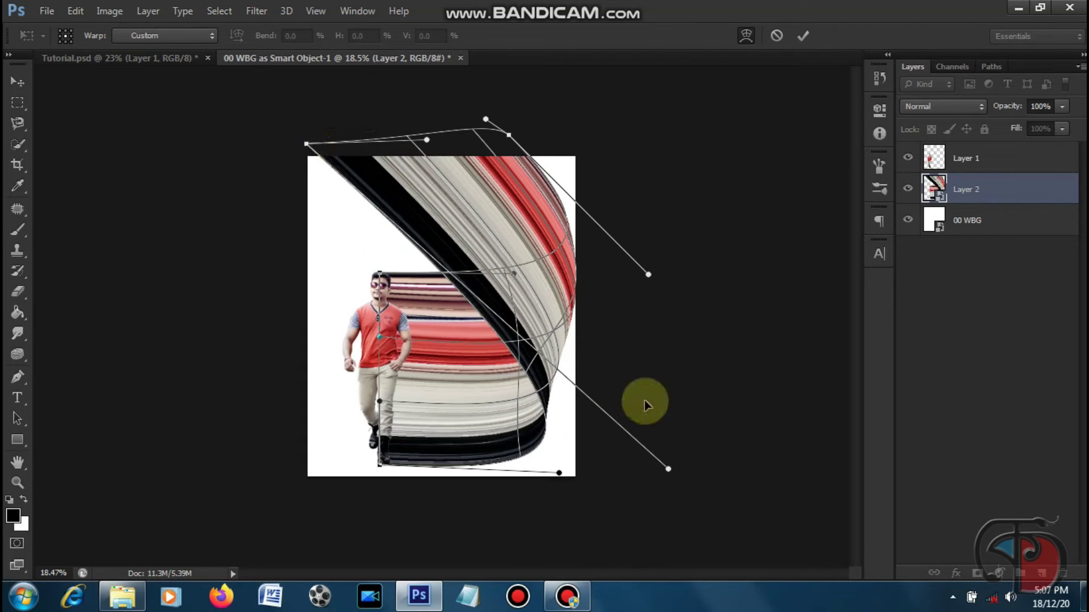
{"action": "left_click_drag", "start_coordinate": [485, 119], "coordinate": [416, 136]}
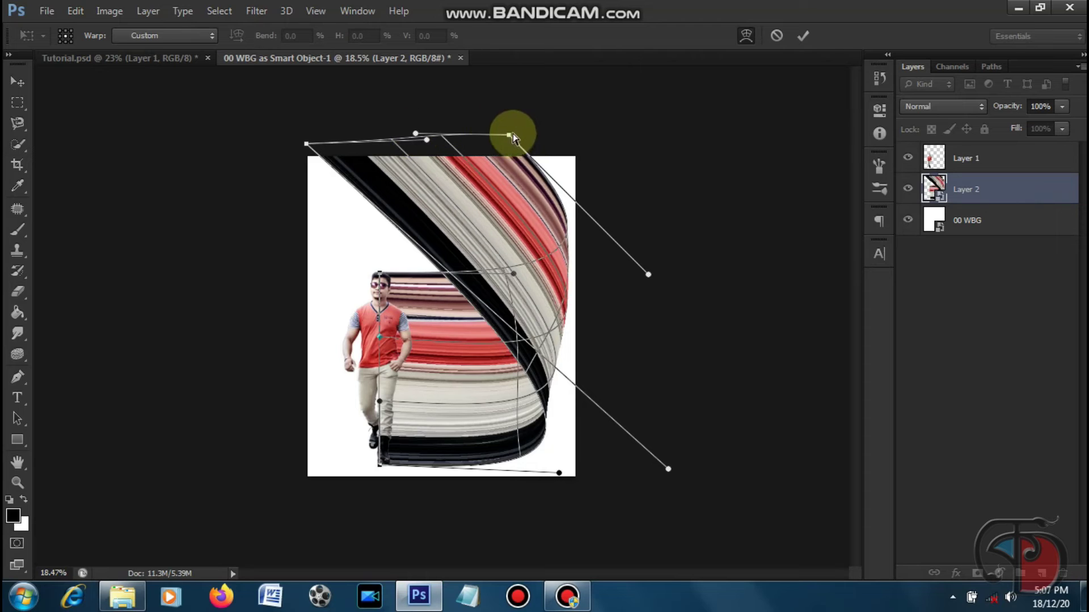
{"action": "left_click_drag", "start_coordinate": [512, 134], "coordinate": [520, 131]}
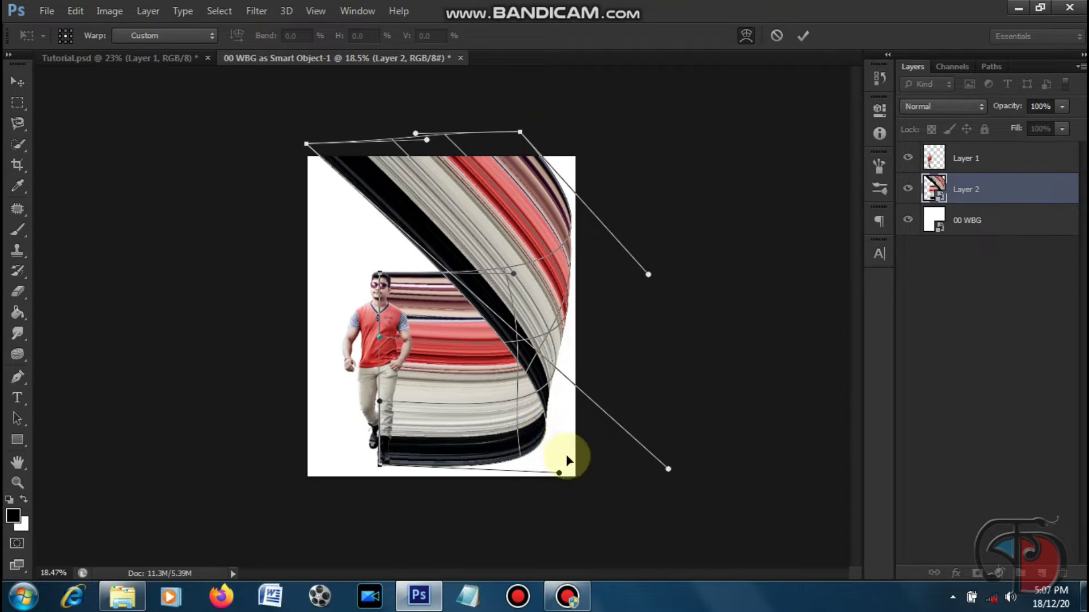
{"action": "left_click_drag", "start_coordinate": [559, 474], "coordinate": [578, 470]}
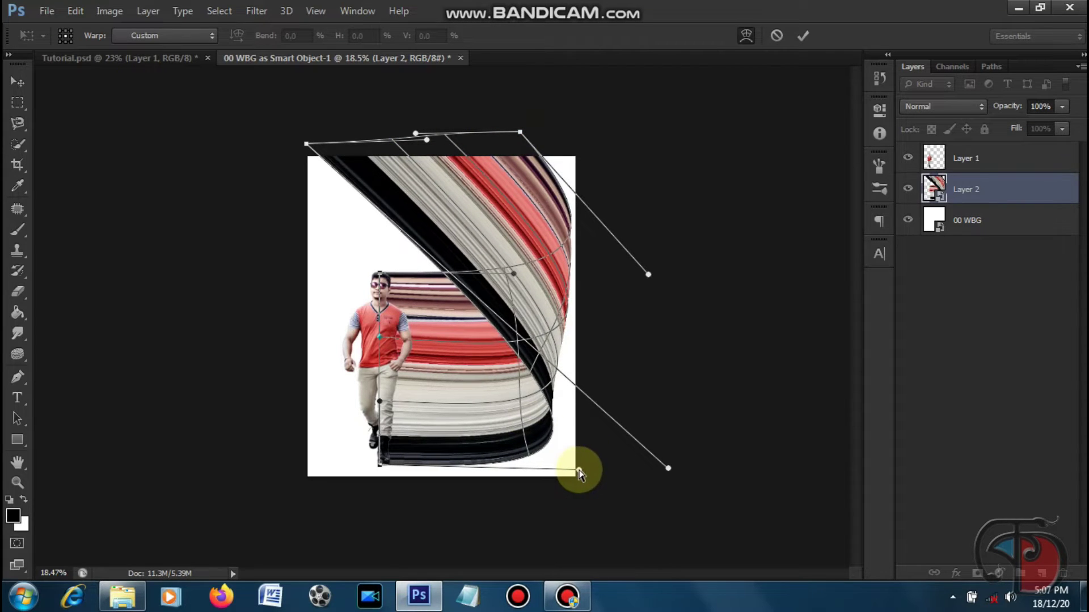
{"action": "left_click_drag", "start_coordinate": [557, 366], "coordinate": [563, 365]}
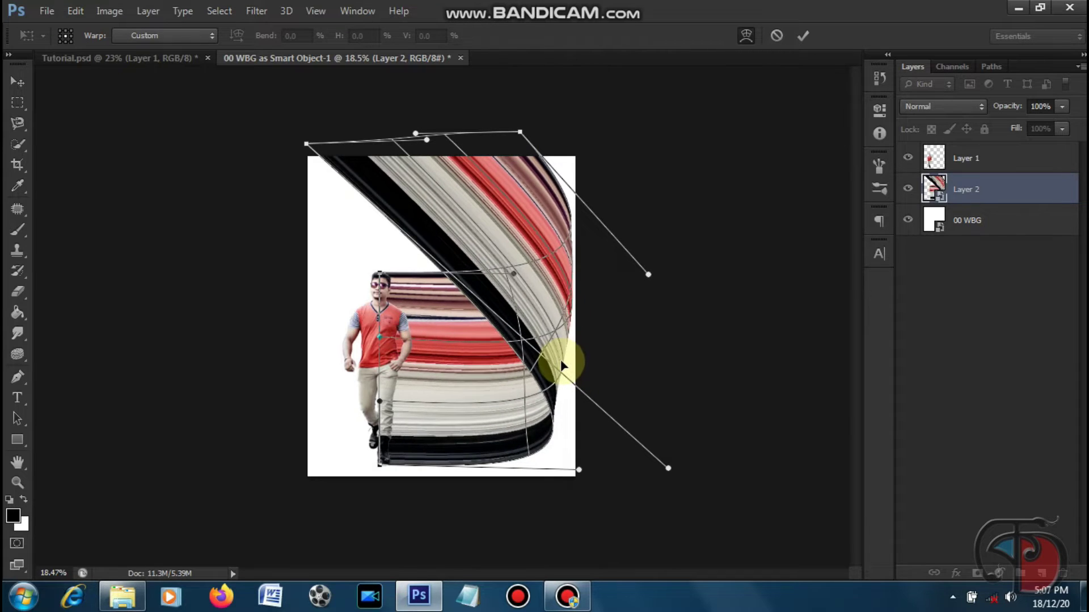
{"action": "left_click_drag", "start_coordinate": [563, 366], "coordinate": [590, 276]}
{"action": "left_click_drag", "start_coordinate": [577, 240], "coordinate": [592, 228]}
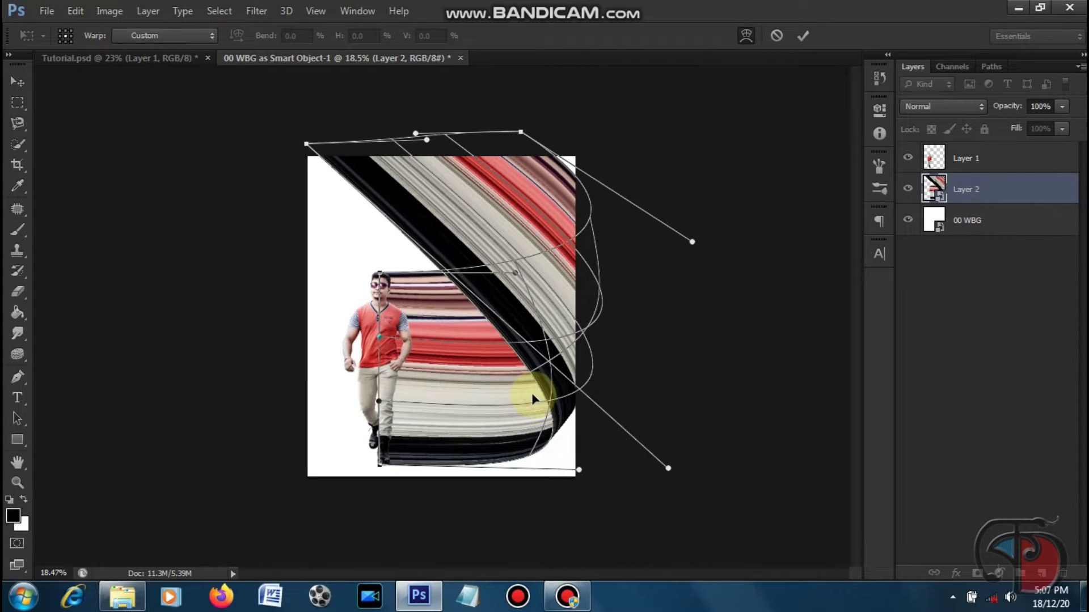
{"action": "left_click_drag", "start_coordinate": [532, 396], "coordinate": [530, 395]}
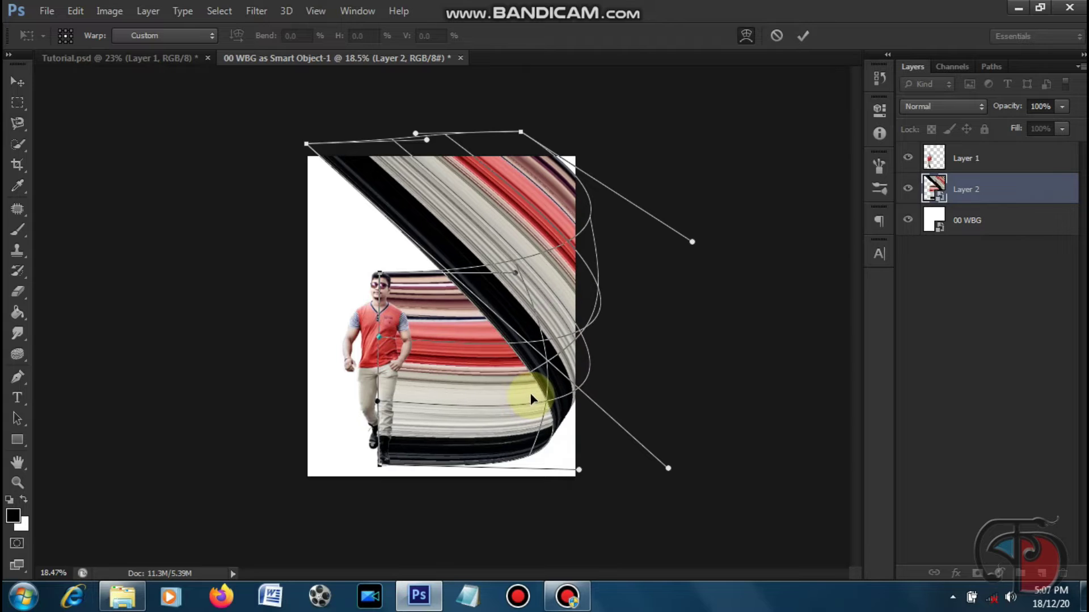
{"action": "left_click_drag", "start_coordinate": [522, 358], "coordinate": [534, 360]}
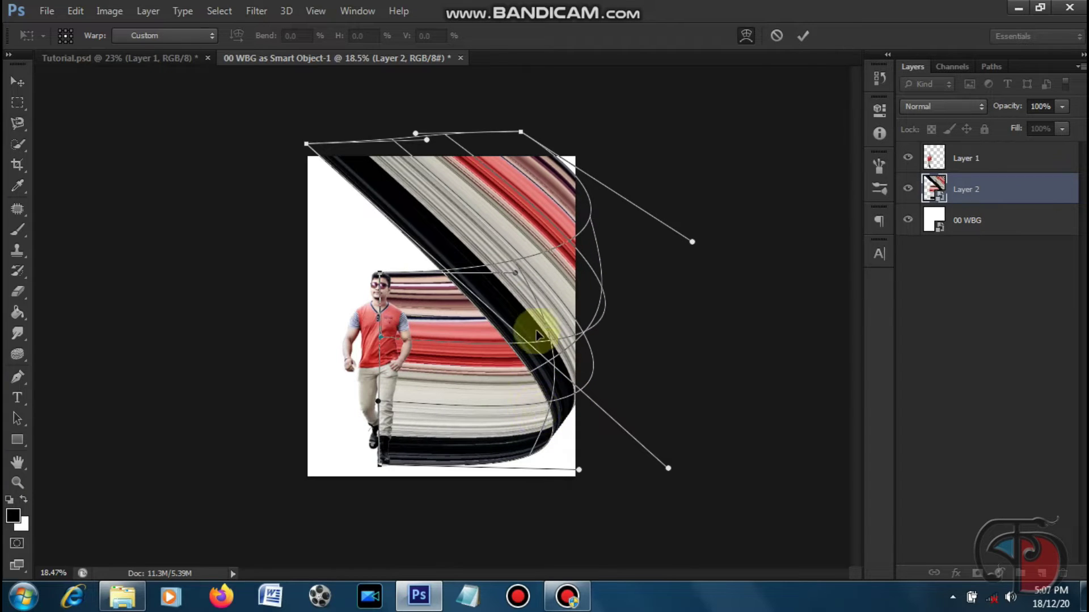
{"action": "left_click_drag", "start_coordinate": [309, 142], "coordinate": [285, 139]}
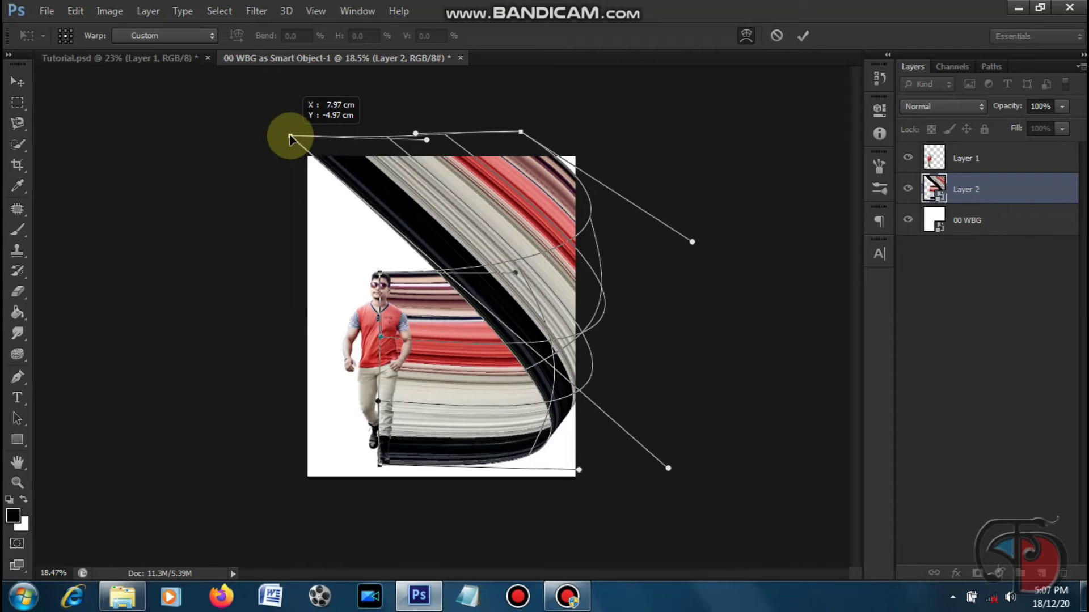
{"action": "left_click_drag", "start_coordinate": [285, 140], "coordinate": [290, 136]}
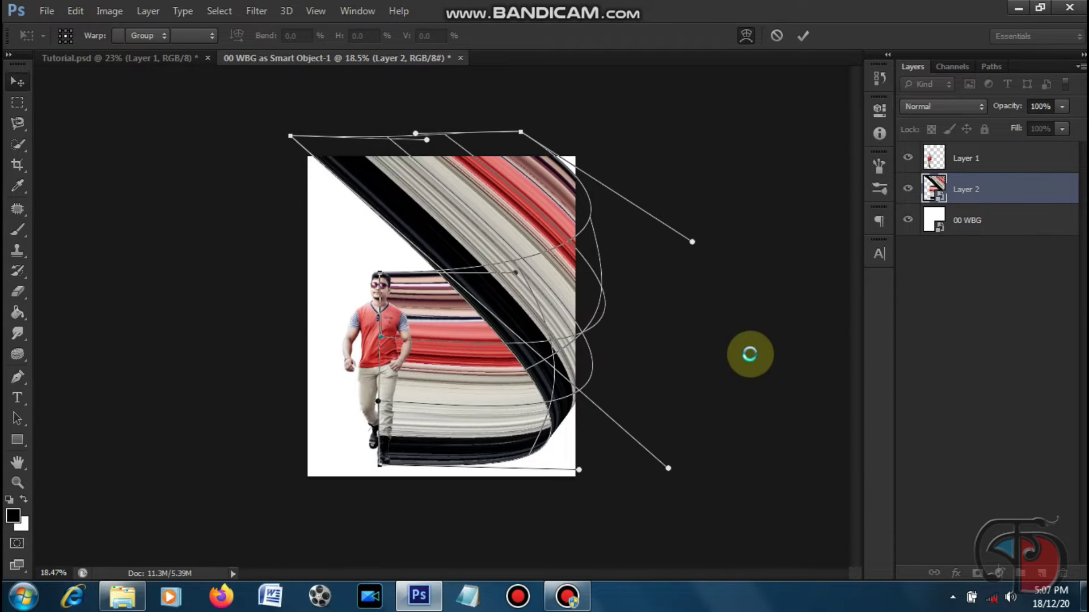
{"action": "key", "text": "Return"}
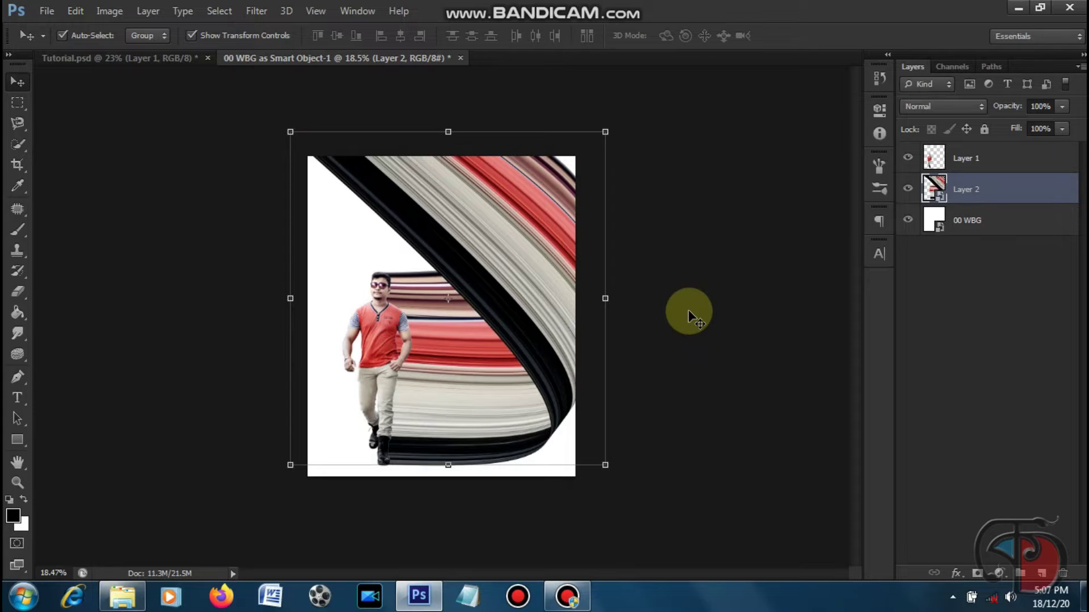
Step: Re-warp the swoosh, easing its top edge and upper curve slightly left, and commit
{"action": "left_click", "coordinate": [688, 310]}
{"action": "left_click", "coordinate": [562, 252]}
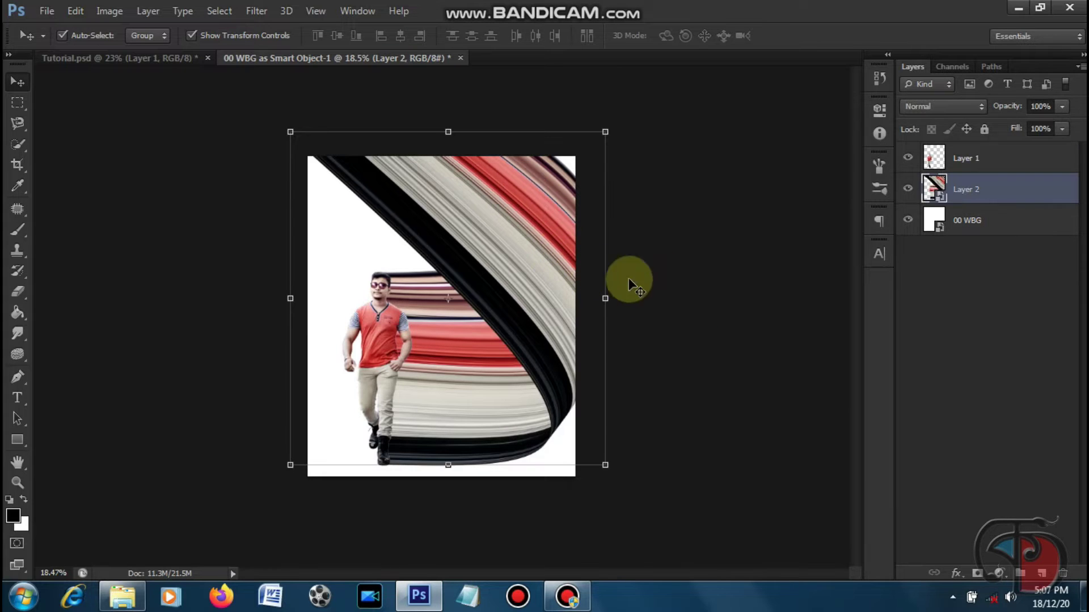
{"action": "left_click", "coordinate": [75, 12]}
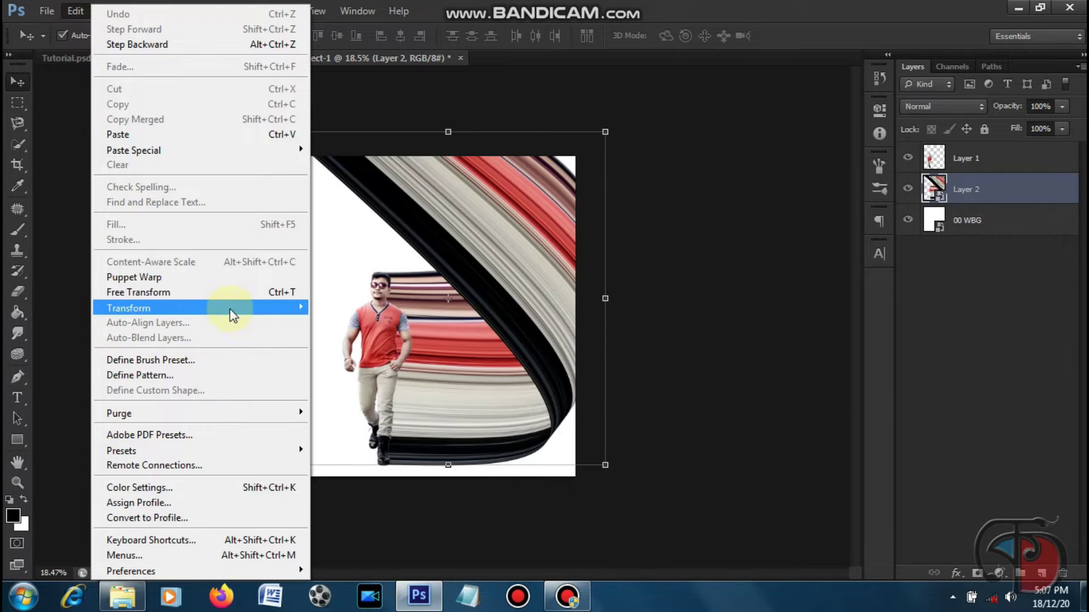
{"action": "mouse_move", "coordinate": [196, 308]}
{"action": "left_click", "coordinate": [352, 404]}
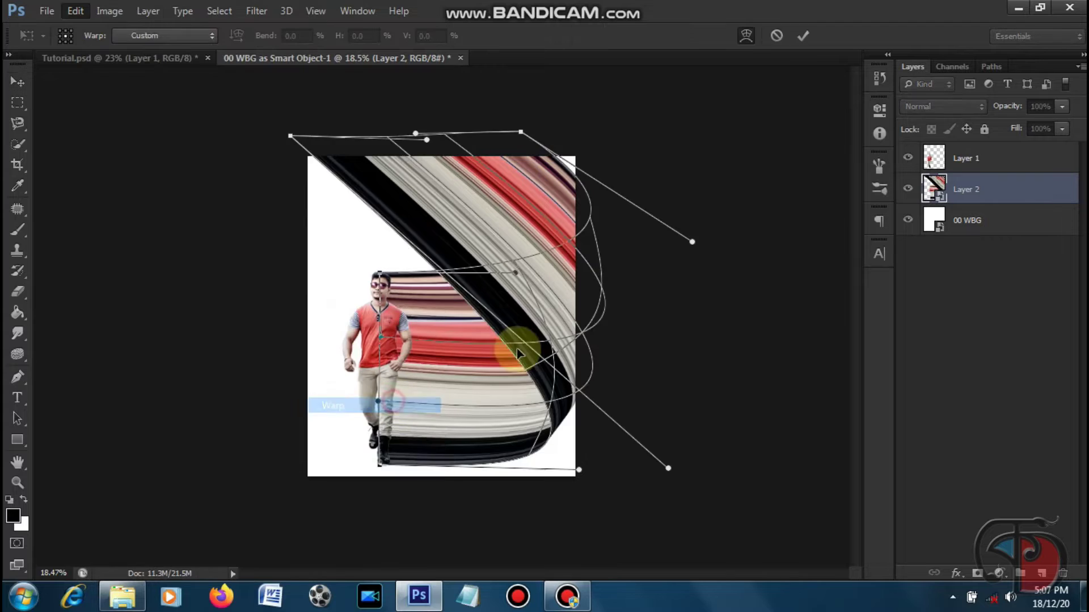
{"action": "left_click_drag", "start_coordinate": [521, 131], "coordinate": [527, 128]}
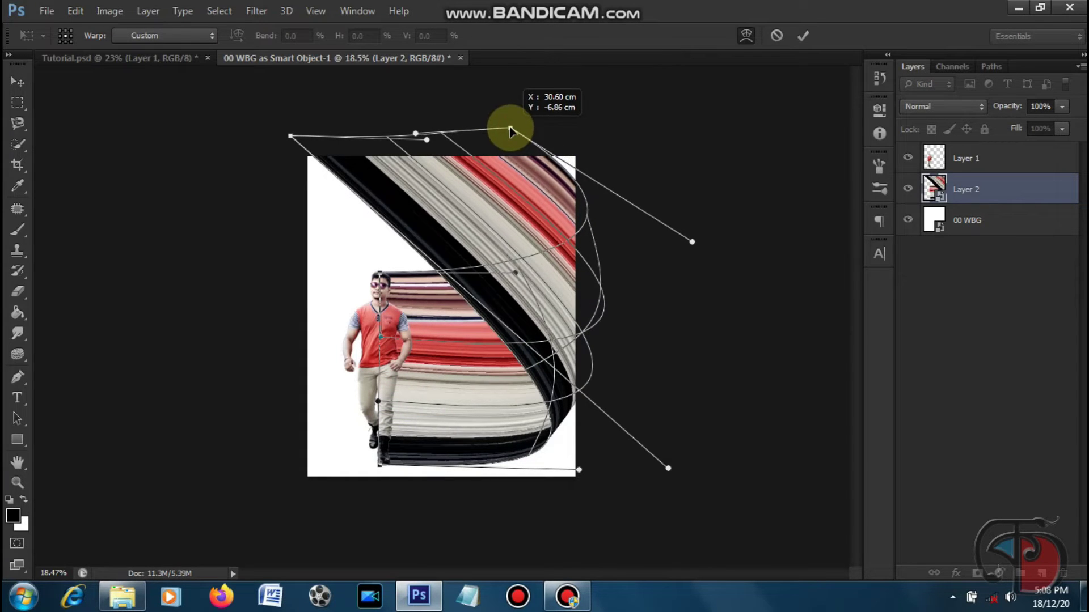
{"action": "left_click_drag", "start_coordinate": [527, 128], "coordinate": [509, 128]}
{"action": "left_click_drag", "start_coordinate": [472, 162], "coordinate": [456, 164]}
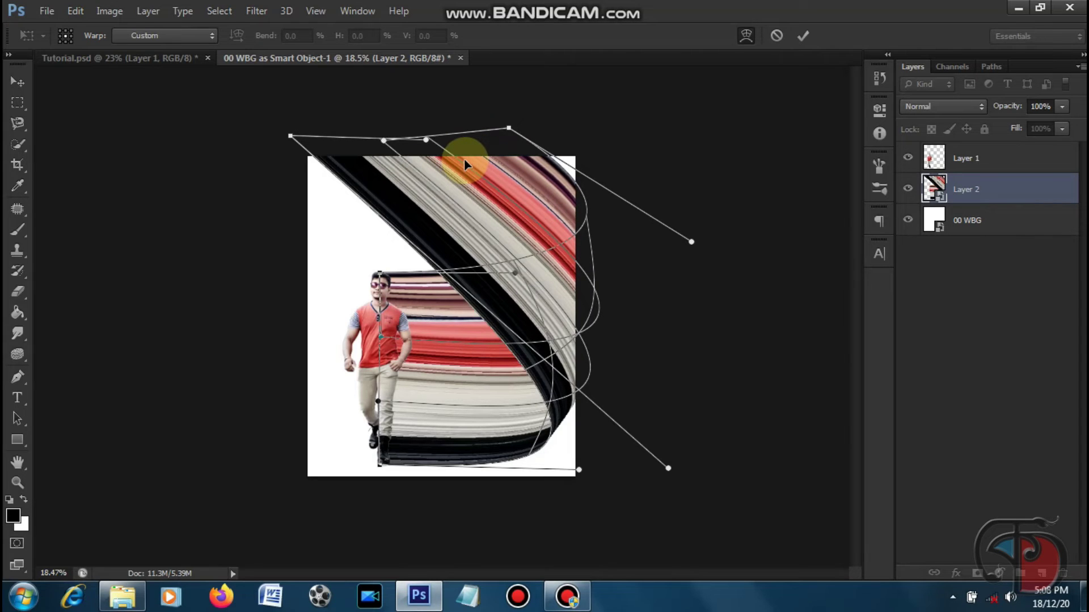
{"action": "key", "text": "Return"}
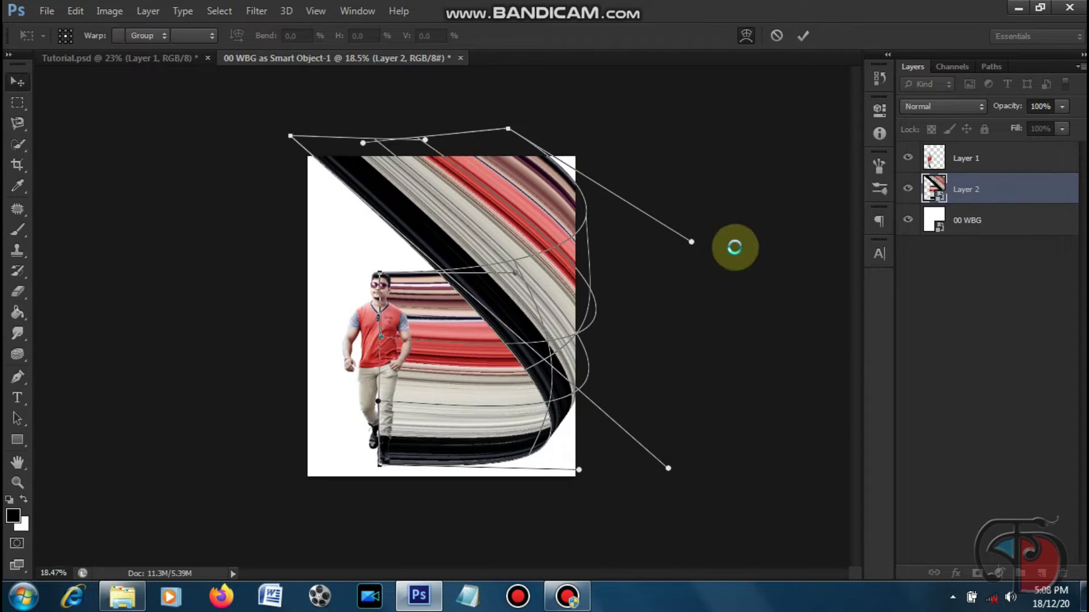
{"action": "left_click", "coordinate": [702, 287]}
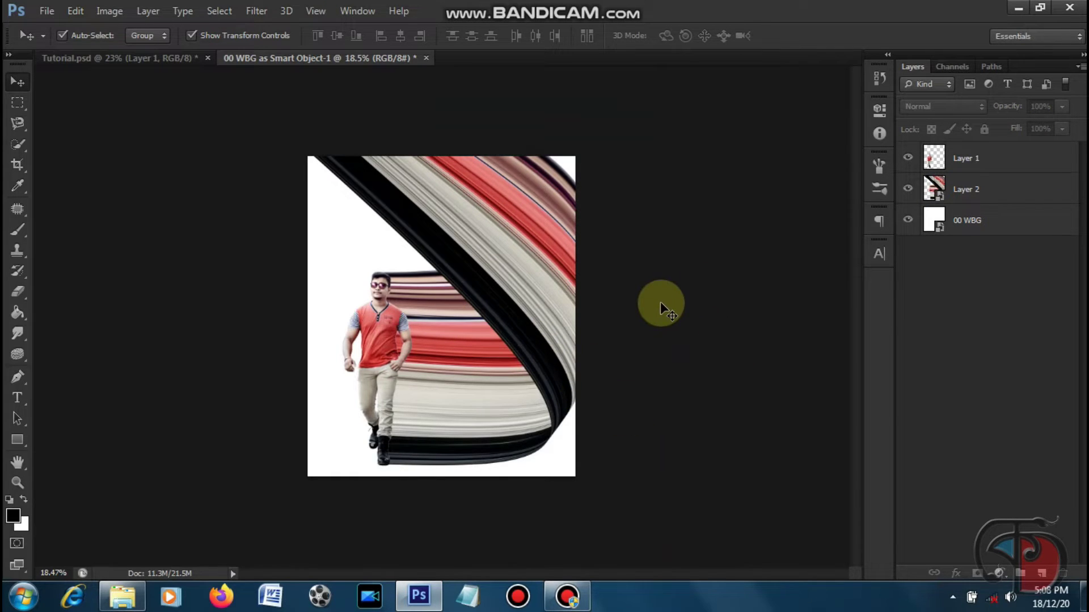
{"action": "left_click", "coordinate": [989, 195]}
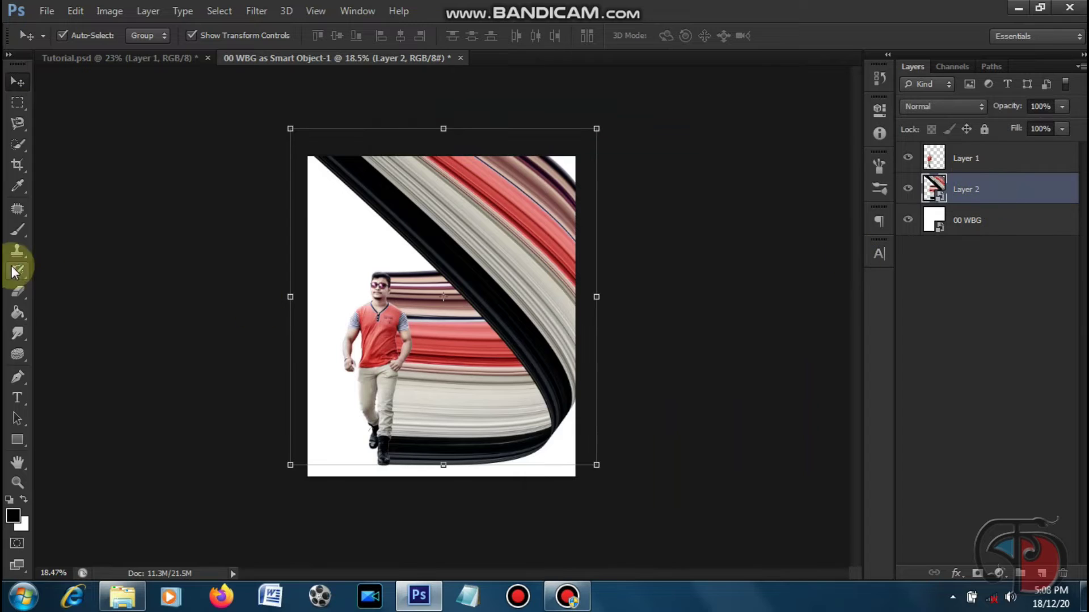
Step: Apply an S-curve in Curves to the streak layer, darkening shadows and brightening highlights
{"action": "left_click", "coordinate": [18, 292]}
{"action": "left_click", "coordinate": [417, 272]}
{"action": "left_click", "coordinate": [17, 81]}
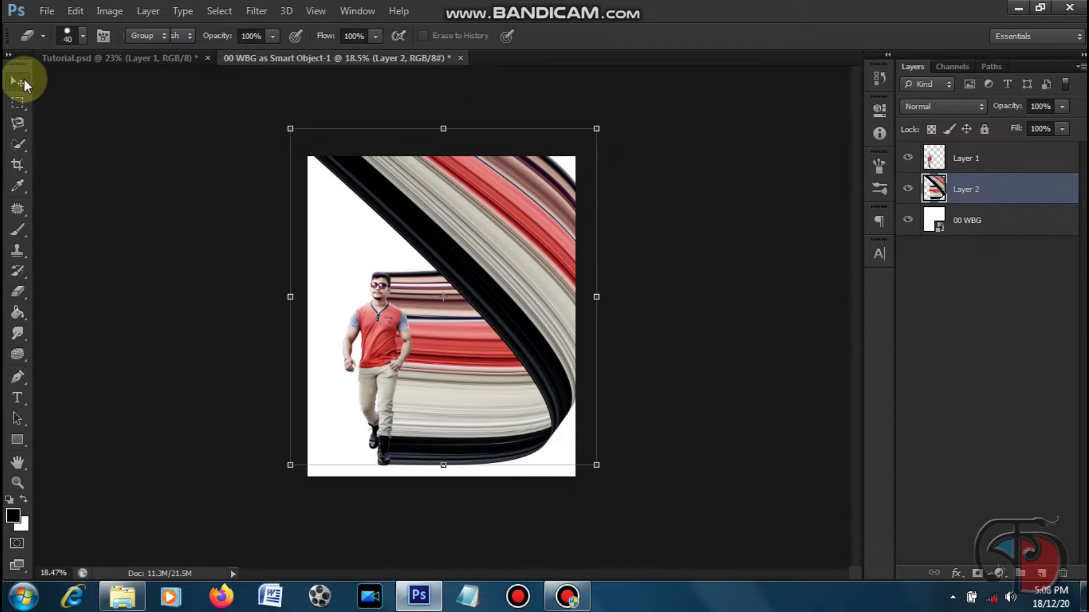
{"action": "key", "text": "ctrl+m"}
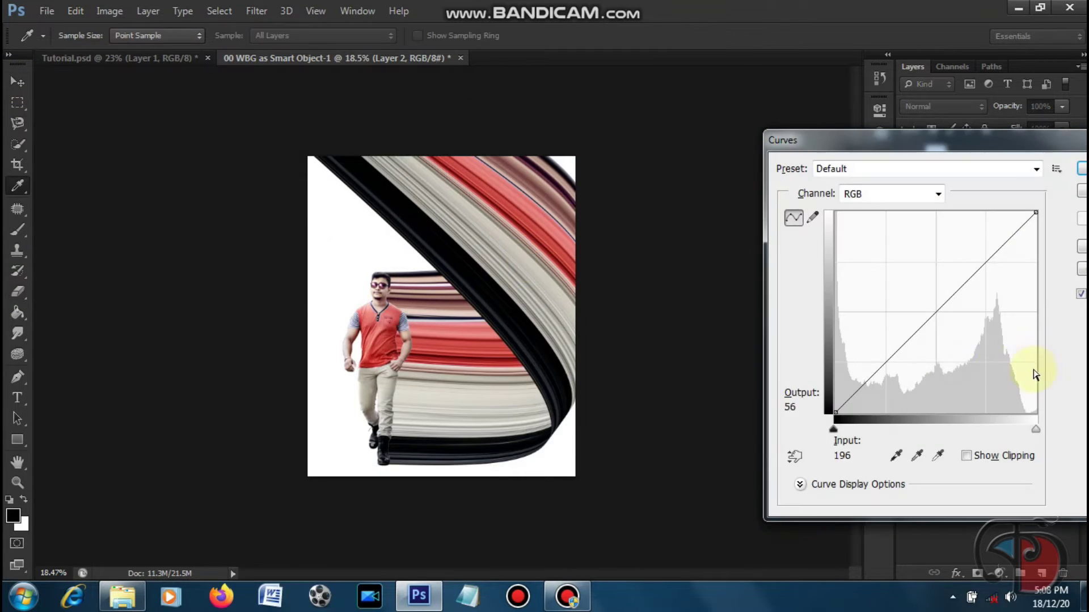
{"action": "left_click_drag", "start_coordinate": [931, 325], "coordinate": [940, 327]}
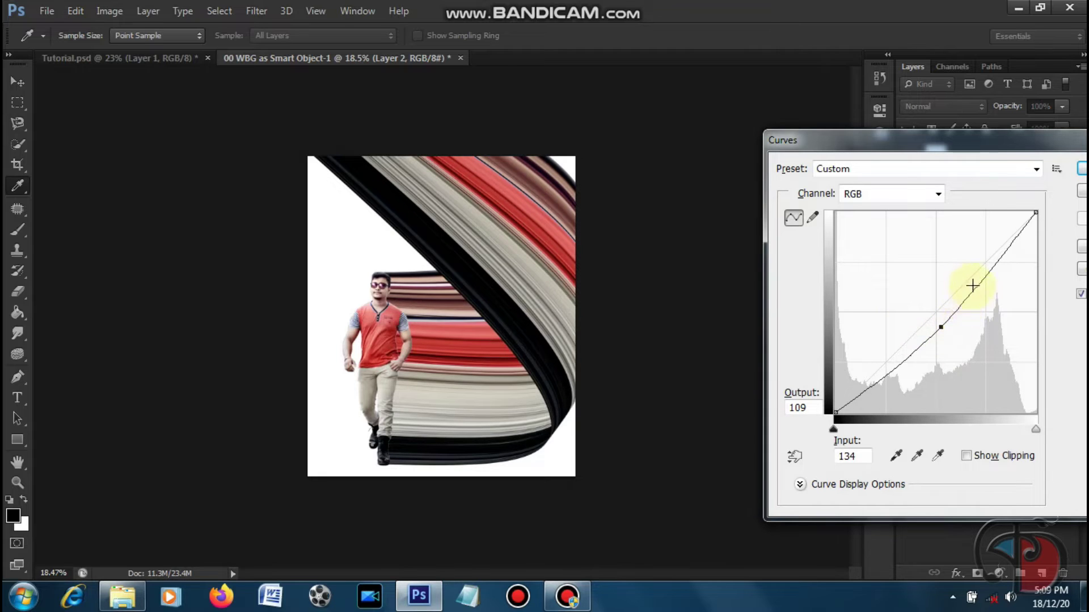
{"action": "left_click_drag", "start_coordinate": [971, 286], "coordinate": [971, 272]}
{"action": "left_click", "coordinate": [1080, 169]}
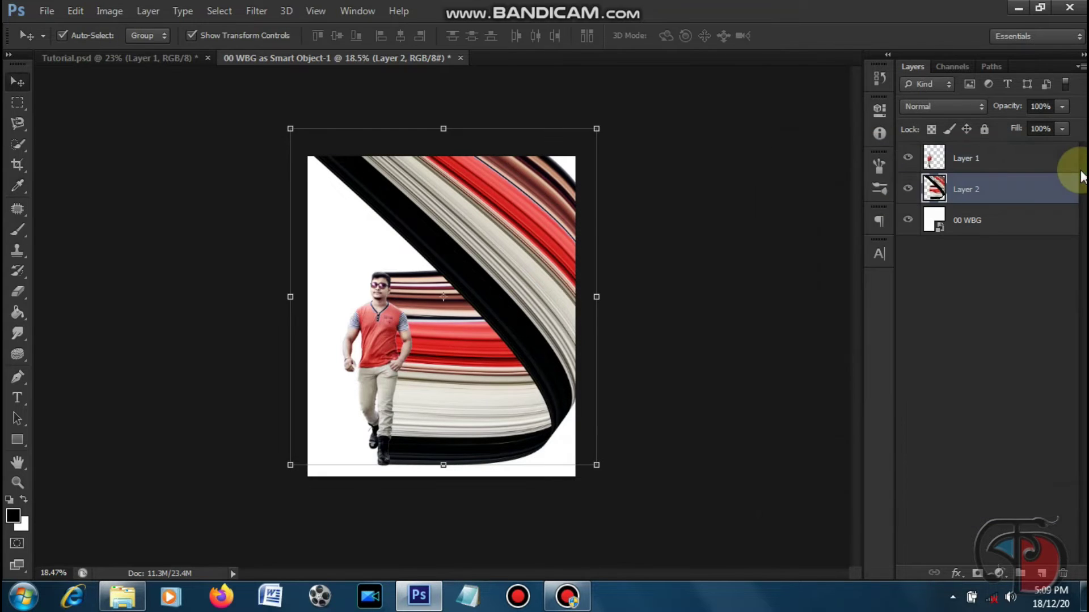
Step: Apply a contrast-boosting Curves adjustment to the cut-out man's Layer 1
{"action": "left_click", "coordinate": [990, 170]}
{"action": "key", "text": "ctrl+m"}
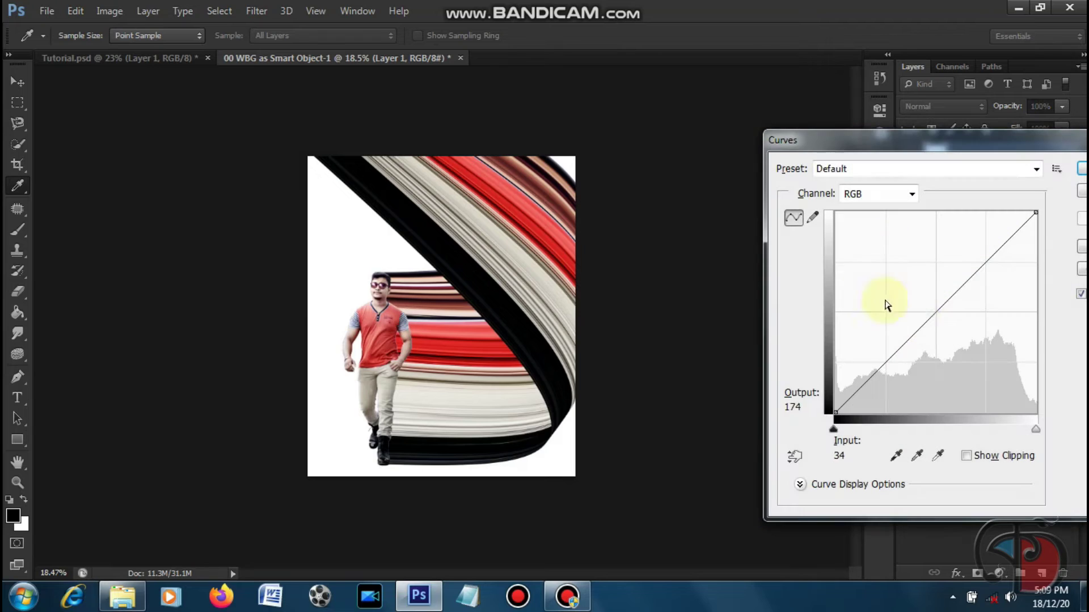
{"action": "left_click_drag", "start_coordinate": [921, 327], "coordinate": [926, 334]}
{"action": "left_click_drag", "start_coordinate": [964, 291], "coordinate": [962, 282]}
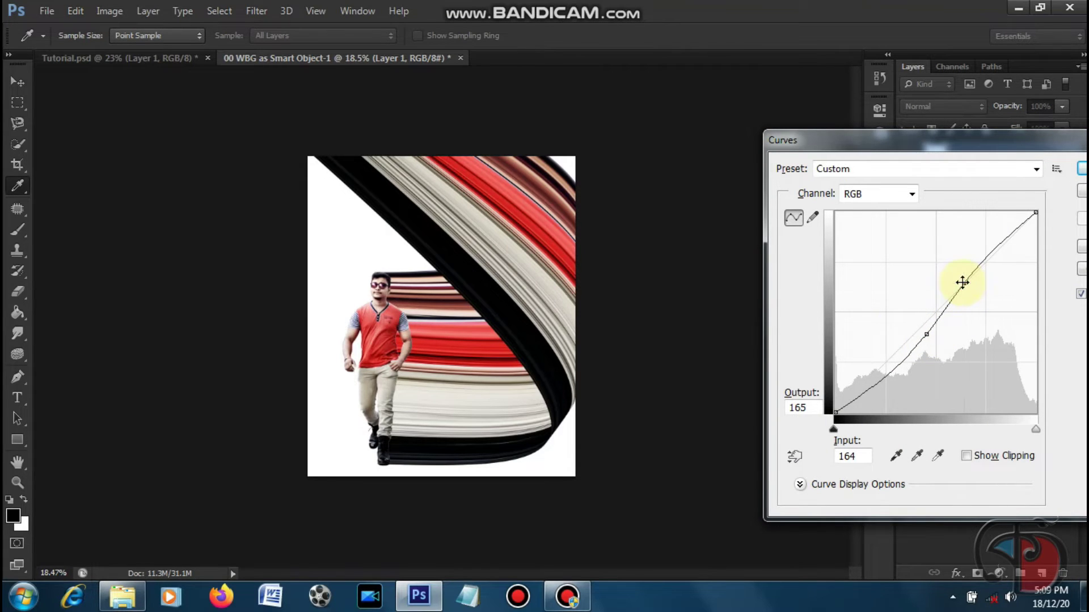
{"action": "left_click", "coordinate": [1081, 169]}
{"action": "left_click", "coordinate": [963, 220]}
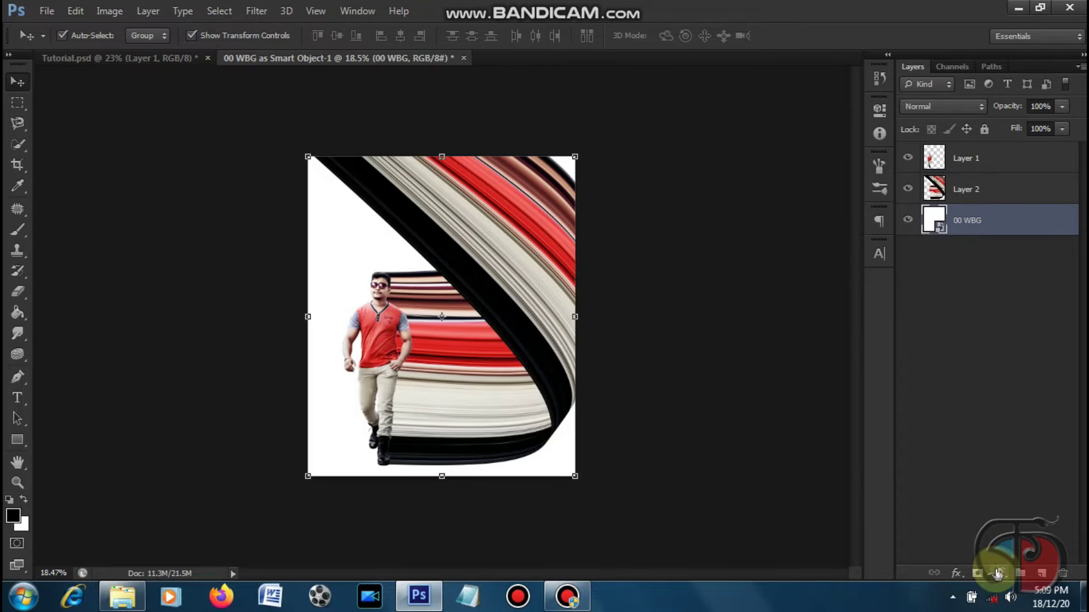
Step: Add a Gradient fill above 00 WBG: Radial style, Reverse checked, Scale 228%
{"action": "left_click", "coordinate": [998, 573]}
{"action": "left_click", "coordinate": [976, 241]}
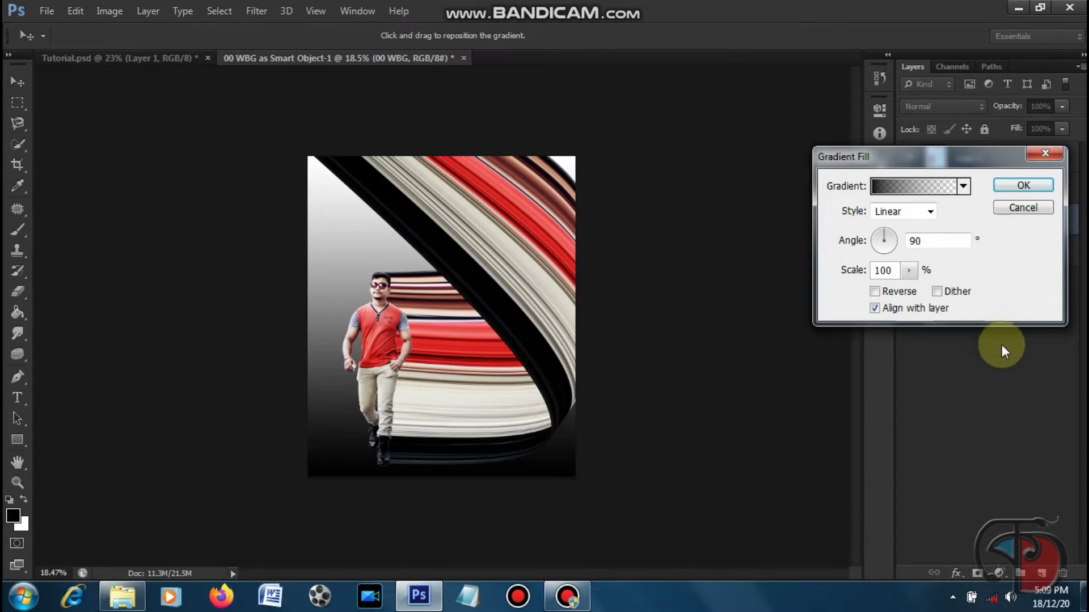
{"action": "left_click", "coordinate": [894, 221]}
{"action": "left_click", "coordinate": [904, 240]}
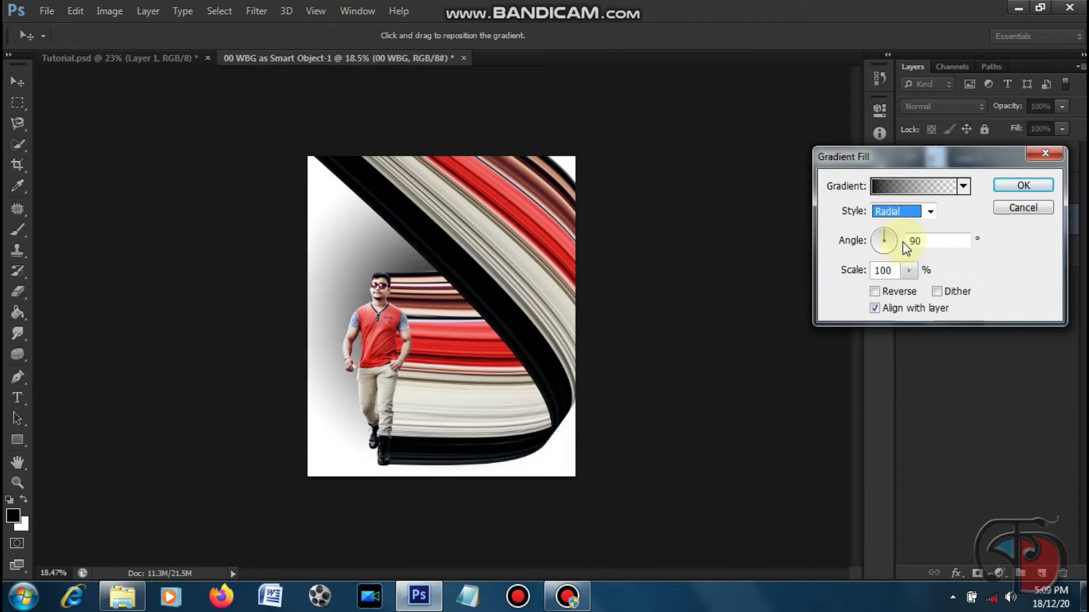
{"action": "left_click", "coordinate": [875, 292]}
{"action": "left_click_drag", "start_coordinate": [912, 292], "coordinate": [920, 292]}
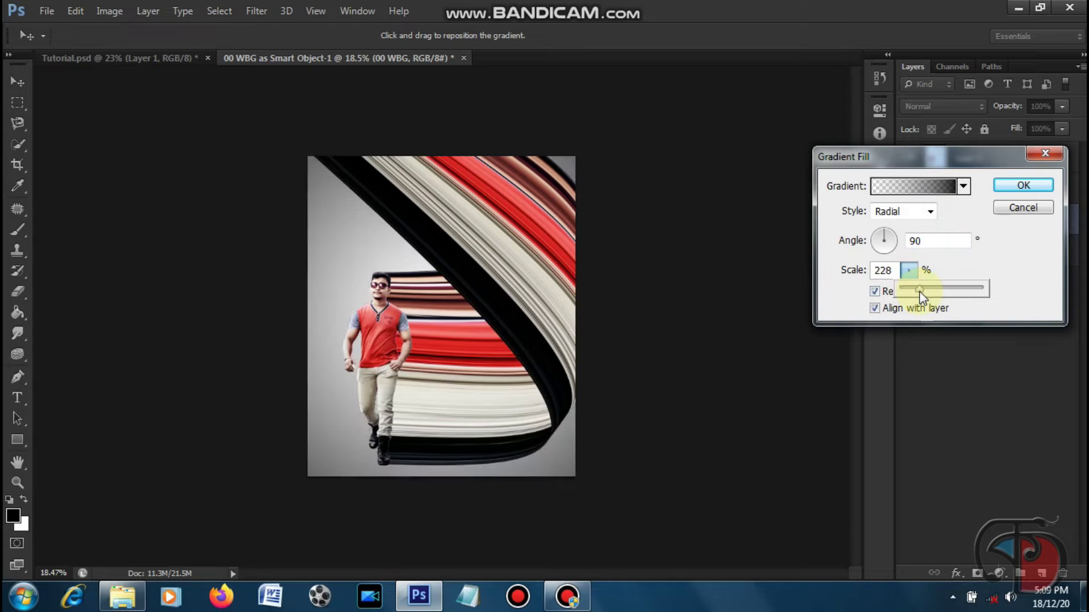
{"action": "left_click", "coordinate": [1022, 185]}
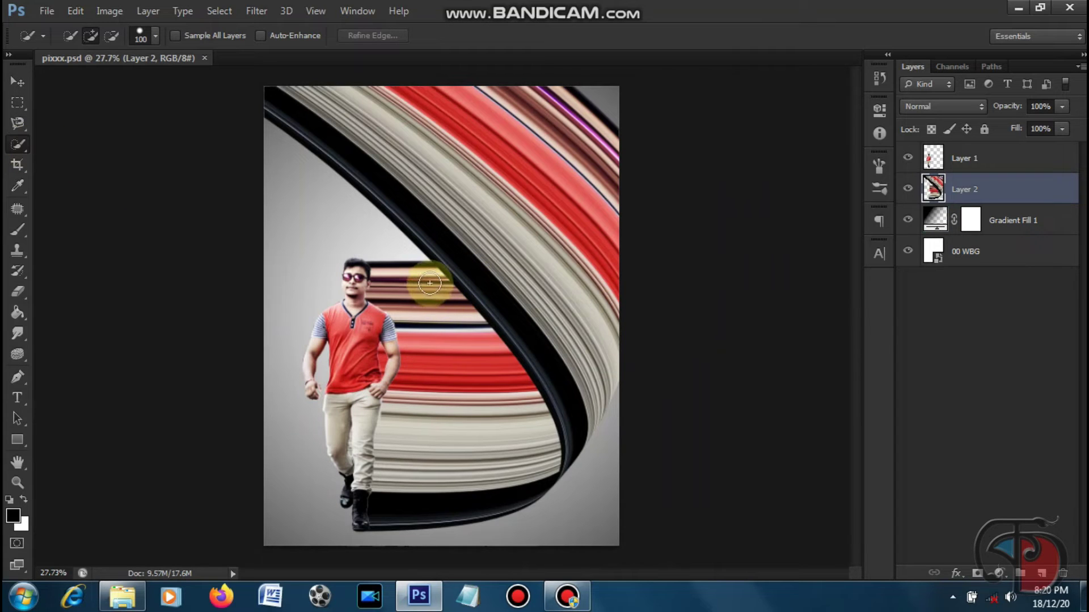
Step: Quick-select the stripes beside the man on Layer 2 with broad strokes
{"action": "scroll", "coordinate": [444, 280], "scroll_direction": "up", "scroll_amount": 2, "text": "alt"}
{"action": "scroll", "coordinate": [440, 292], "scroll_direction": "down", "scroll_amount": 2}
{"action": "mouse_move", "coordinate": [434, 215]}
{"action": "left_mouse_down"}
{"action": "mouse_move", "coordinate": [454, 261]}
{"action": "mouse_move", "coordinate": [556, 369]}
{"action": "mouse_move", "coordinate": [574, 458]}
{"action": "left_mouse_up"}
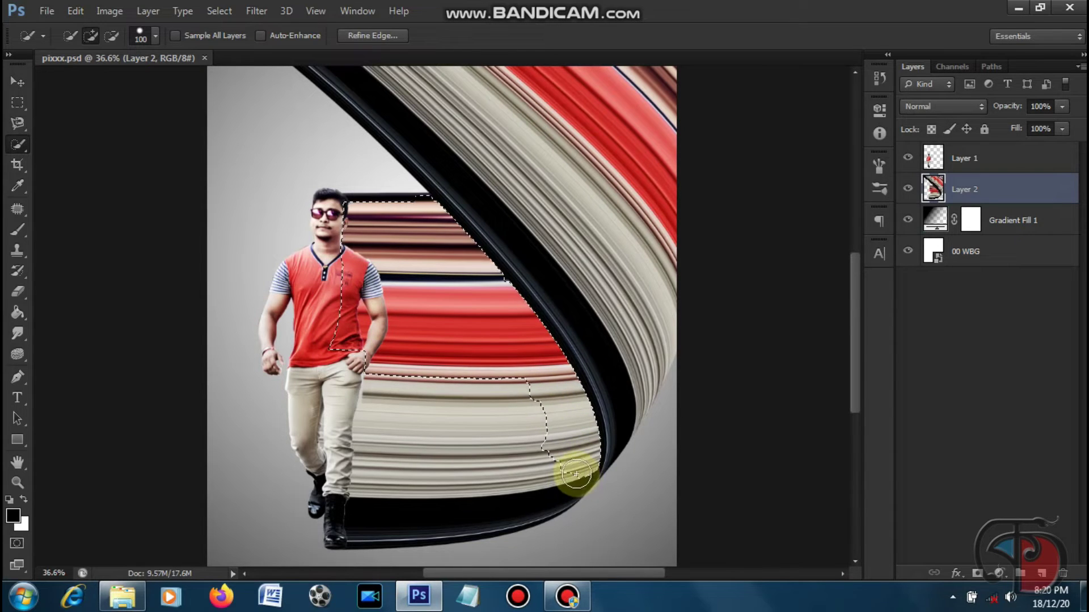
{"action": "scroll", "coordinate": [589, 475], "scroll_direction": "up", "scroll_amount": 1, "text": "alt"}
{"action": "scroll", "coordinate": [594, 476], "scroll_direction": "up", "scroll_amount": 10, "text": "alt"}
{"action": "mouse_move", "coordinate": [639, 397]}
{"action": "left_mouse_down"}
{"action": "mouse_move", "coordinate": [425, 396]}
{"action": "mouse_move", "coordinate": [360, 292]}
{"action": "left_mouse_up"}
{"action": "scroll", "coordinate": [328, 219], "scroll_direction": "down", "scroll_amount": 9, "text": "alt"}
{"action": "scroll", "coordinate": [328, 227], "scroll_direction": "up", "scroll_amount": 8, "text": "alt"}
{"action": "scroll", "coordinate": [329, 232], "scroll_direction": "down", "scroll_amount": 4, "text": "alt"}
Step: Refine the selection to add the dark, cream and black bands while excluding the man
{"action": "key", "text": "bracketleft"}
{"action": "key", "text": "bracketleft"}
{"action": "key", "text": "bracketleft"}
{"action": "mouse_move", "coordinate": [353, 165]}
{"action": "left_mouse_down"}
{"action": "mouse_move", "coordinate": [323, 122]}
{"action": "mouse_move", "coordinate": [321, 137]}
{"action": "left_mouse_up"}
{"action": "scroll", "coordinate": [321, 137], "scroll_direction": "up", "scroll_amount": 3}
{"action": "left_click_drag", "start_coordinate": [262, 199], "coordinate": [204, 207]}
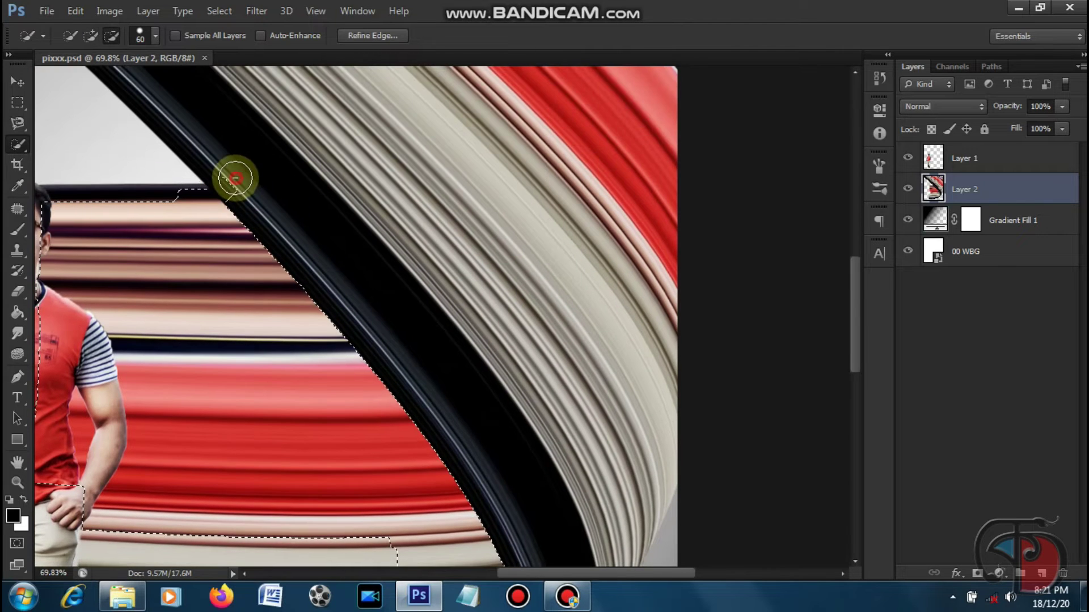
{"action": "scroll", "coordinate": [243, 260], "scroll_direction": "down", "scroll_amount": 3, "text": "alt"}
{"action": "key", "text": "bracketright"}
{"action": "key", "text": "bracketright"}
{"action": "key", "text": "bracketright"}
{"action": "left_click_drag", "start_coordinate": [311, 462], "coordinate": [329, 446]}
{"action": "mouse_move", "coordinate": [178, 397]}
{"action": "left_mouse_down"}
{"action": "mouse_move", "coordinate": [302, 523]}
{"action": "mouse_move", "coordinate": [195, 386]}
{"action": "left_mouse_up"}
{"action": "scroll", "coordinate": [194, 387], "scroll_direction": "down", "scroll_amount": 1, "text": "alt"}
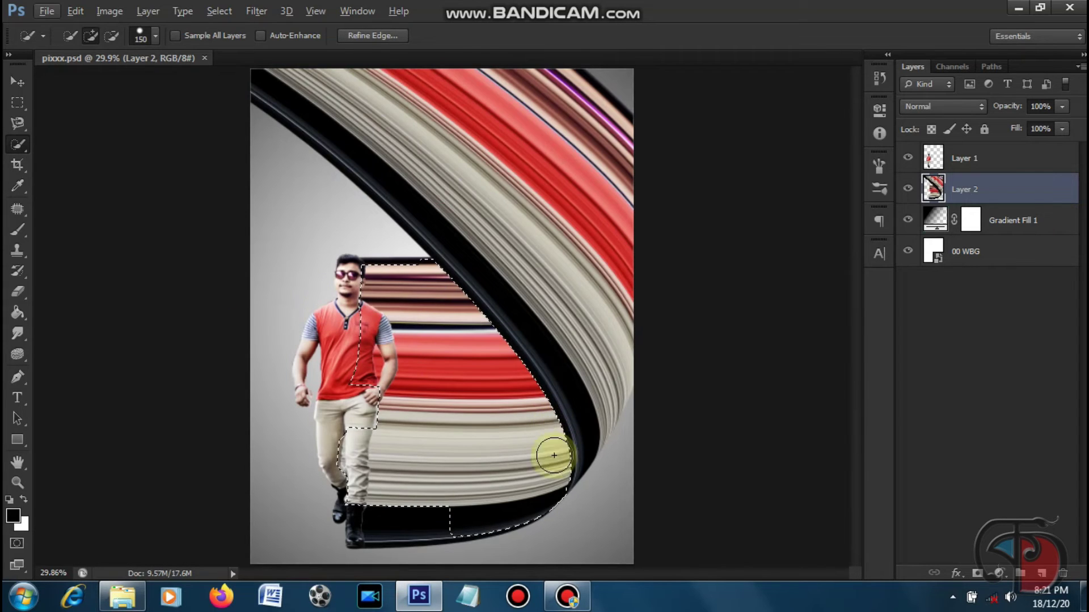
{"action": "left_click", "coordinate": [18, 84]}
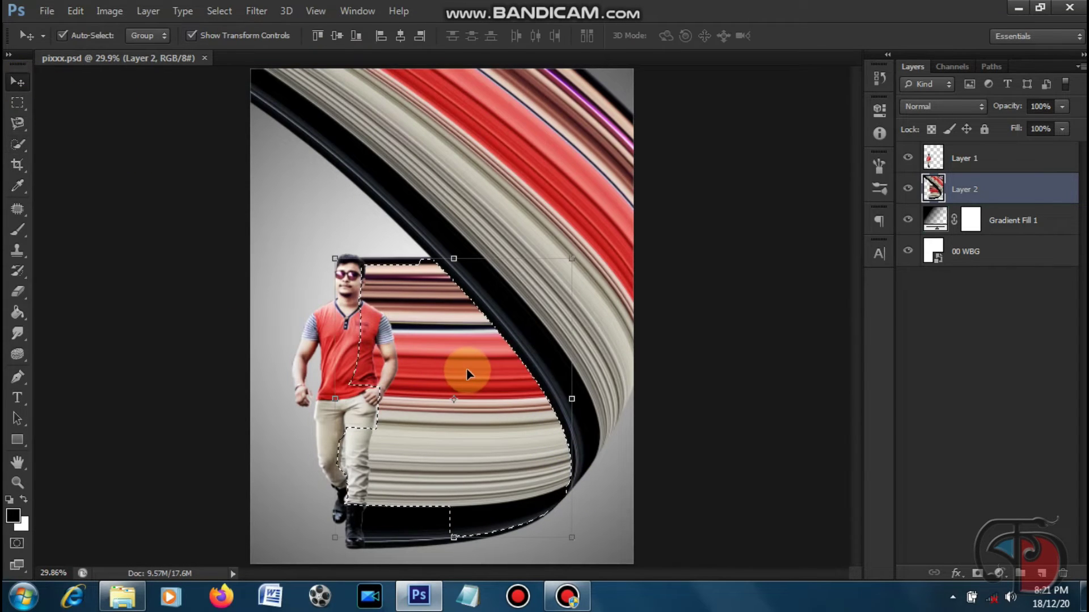
Step: Copy the streak to Layer 3 with an inner shadow: angle 63, distance 77, choke 5, size 68
{"action": "key", "text": "ctrl+j"}
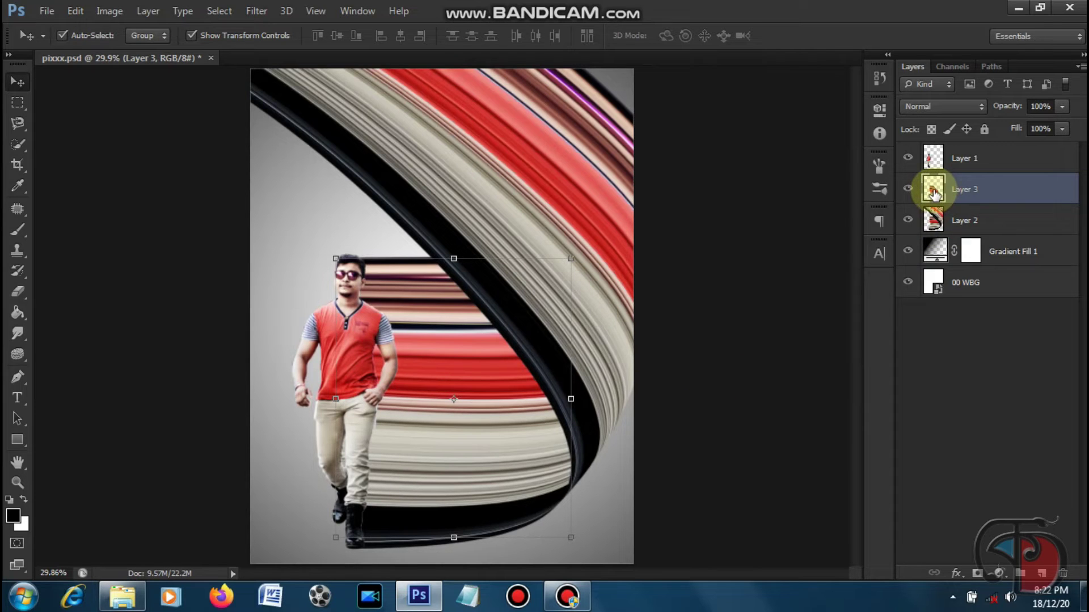
{"action": "right_click", "coordinate": [932, 189]}
{"action": "left_click", "coordinate": [1015, 202]}
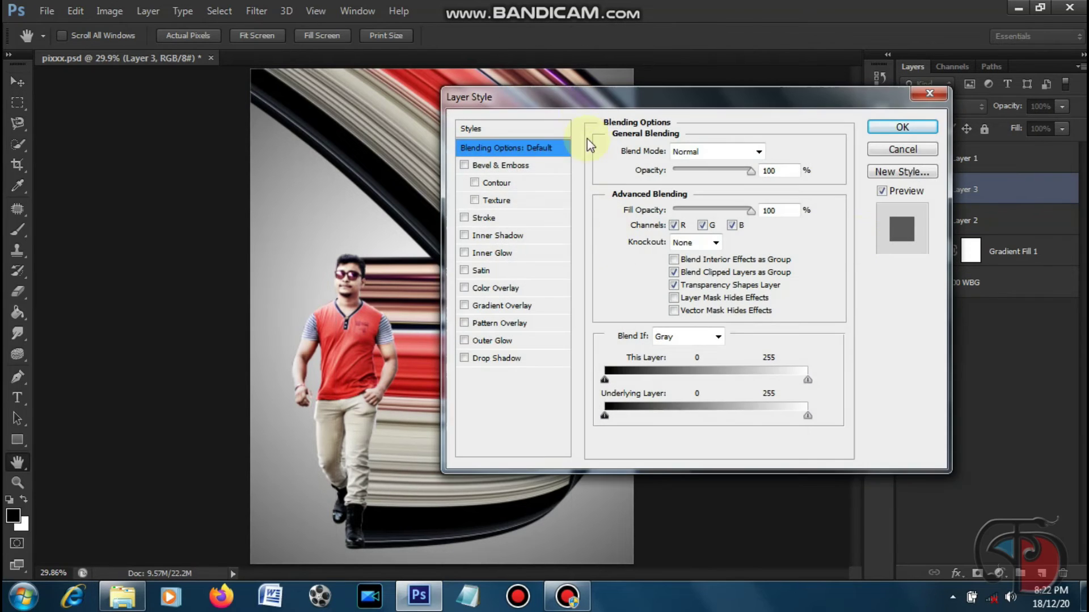
{"action": "left_click_drag", "start_coordinate": [579, 126], "coordinate": [843, 134]}
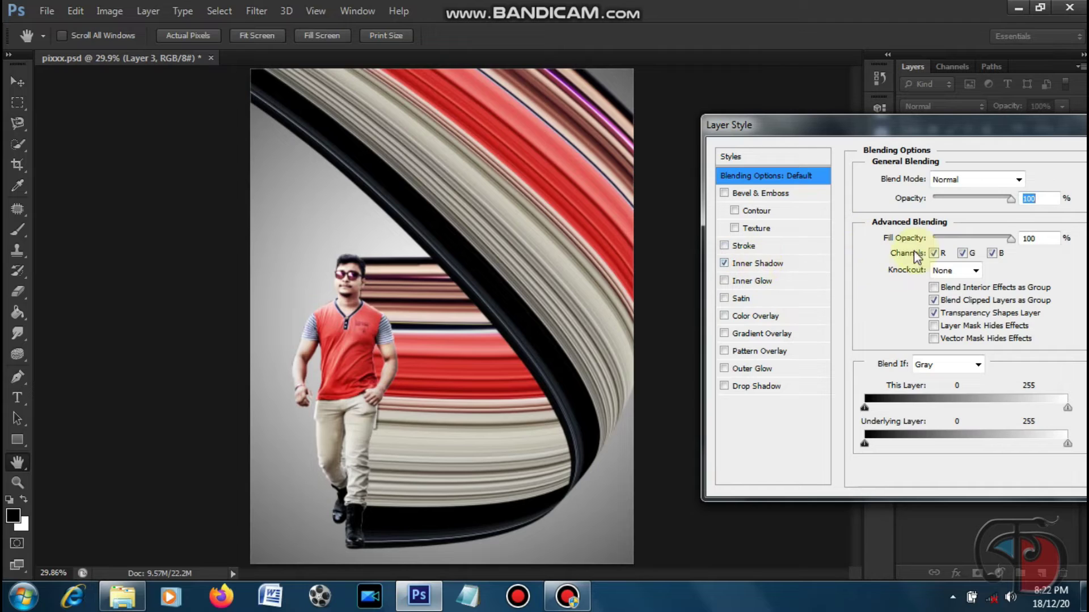
{"action": "left_click", "coordinate": [791, 263]}
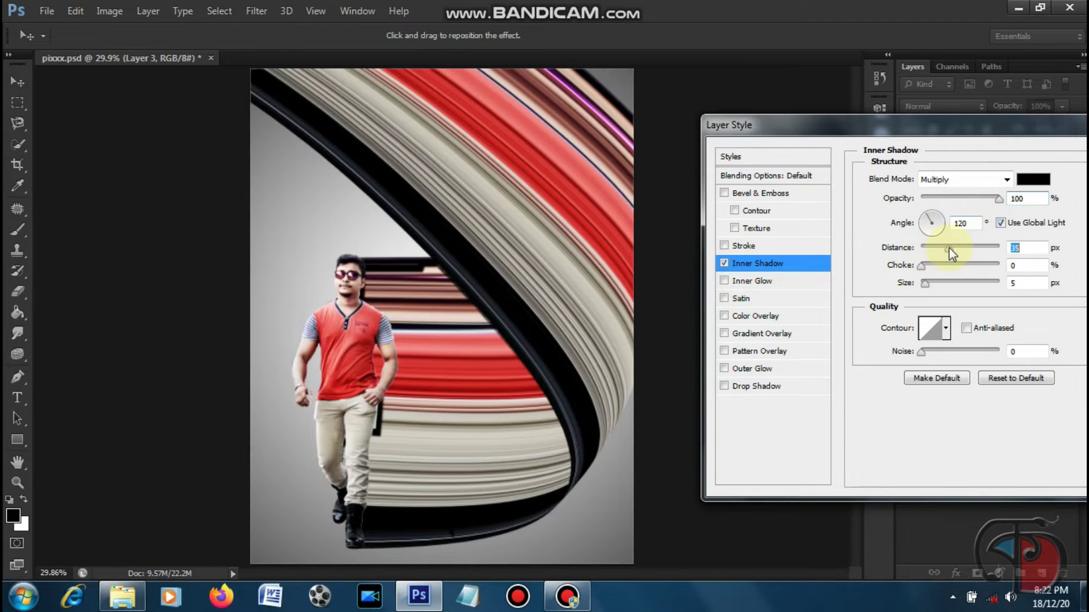
{"action": "mouse_move", "coordinate": [929, 253]}
{"action": "left_mouse_down"}
{"action": "mouse_move", "coordinate": [969, 261]}
{"action": "mouse_move", "coordinate": [974, 247]}
{"action": "left_mouse_up"}
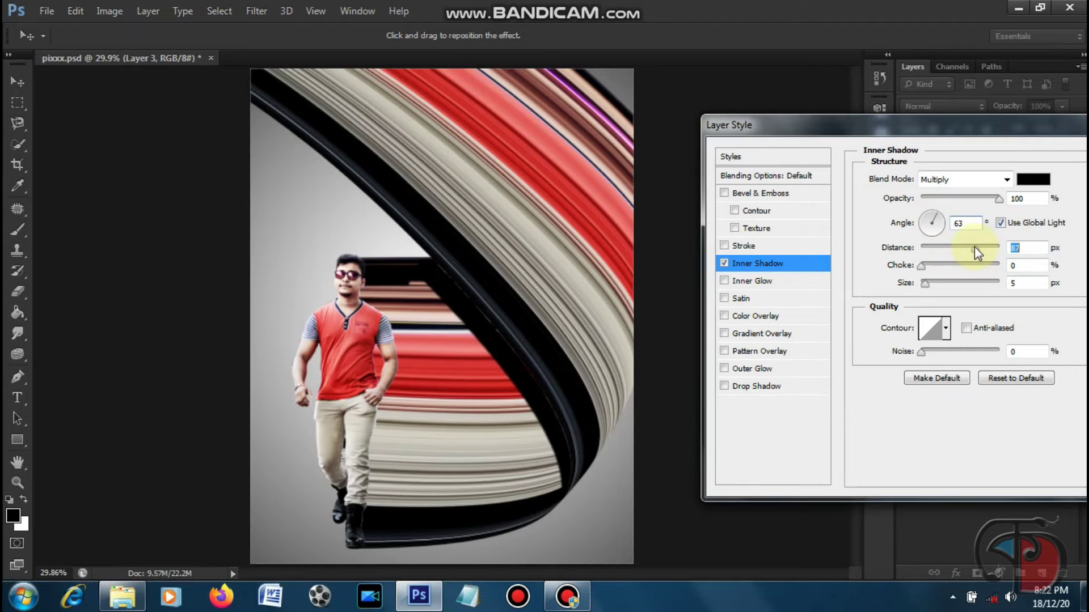
{"action": "mouse_move", "coordinate": [925, 283]}
{"action": "left_mouse_down"}
{"action": "mouse_move", "coordinate": [941, 286]}
{"action": "mouse_move", "coordinate": [937, 265]}
{"action": "mouse_move", "coordinate": [946, 284]}
{"action": "left_mouse_up"}
{"action": "left_click_drag", "start_coordinate": [998, 199], "coordinate": [982, 199]}
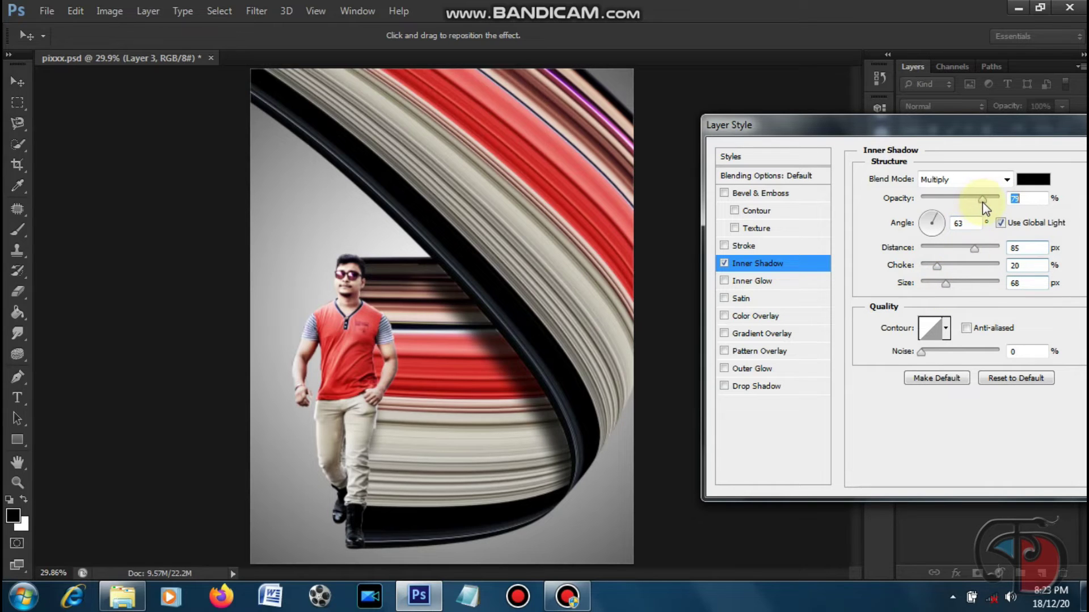
{"action": "mouse_move", "coordinate": [937, 265]}
{"action": "left_mouse_down"}
{"action": "mouse_move", "coordinate": [924, 267]}
{"action": "mouse_move", "coordinate": [981, 247]}
{"action": "mouse_move", "coordinate": [970, 248]}
{"action": "left_mouse_up"}
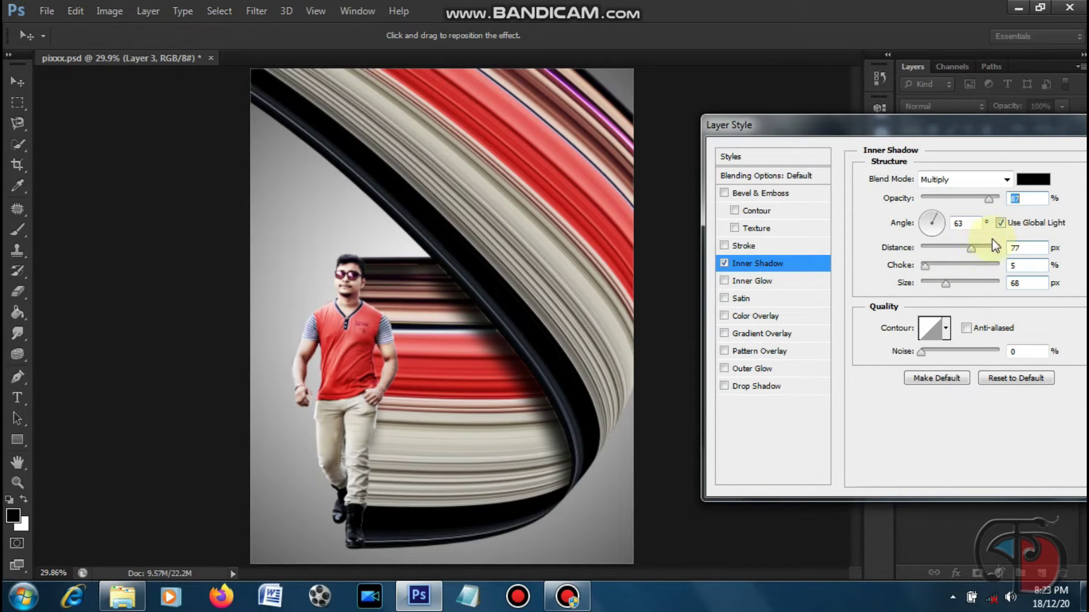
{"action": "mouse_move", "coordinate": [1033, 129]}
{"action": "left_mouse_down"}
{"action": "mouse_move", "coordinate": [868, 116]}
{"action": "mouse_move", "coordinate": [902, 113]}
{"action": "left_mouse_up"}
{"action": "left_click", "coordinate": [1020, 138]}
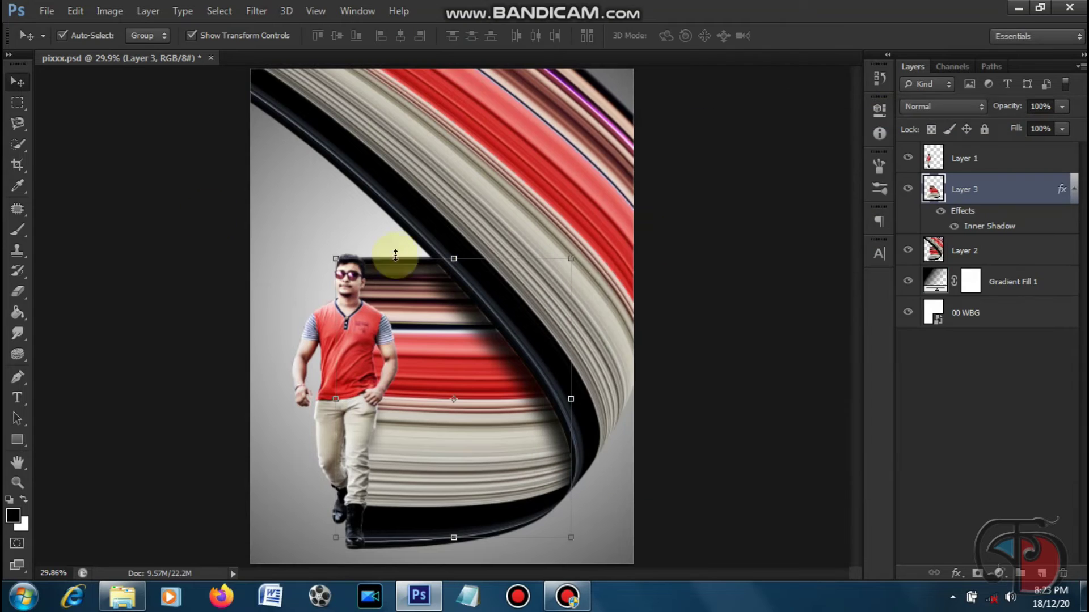
Step: Erase the streak copy beside the man's arm, then duplicate the man's Layer 1
{"action": "key", "text": "e"}
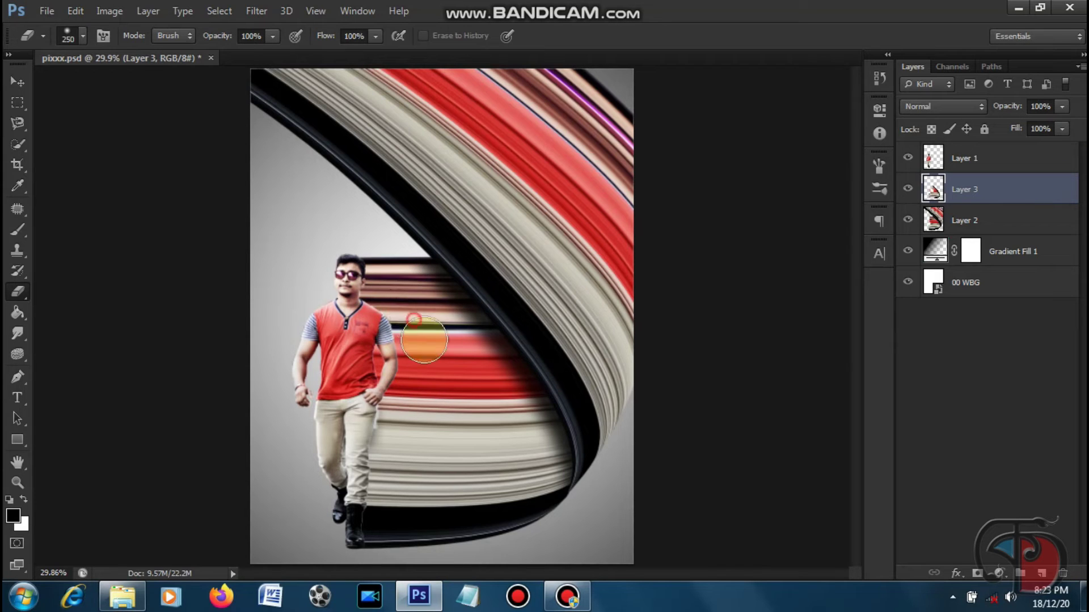
{"action": "left_click", "coordinate": [17, 82]}
{"action": "scroll", "coordinate": [323, 289], "scroll_direction": "down", "scroll_amount": 2}
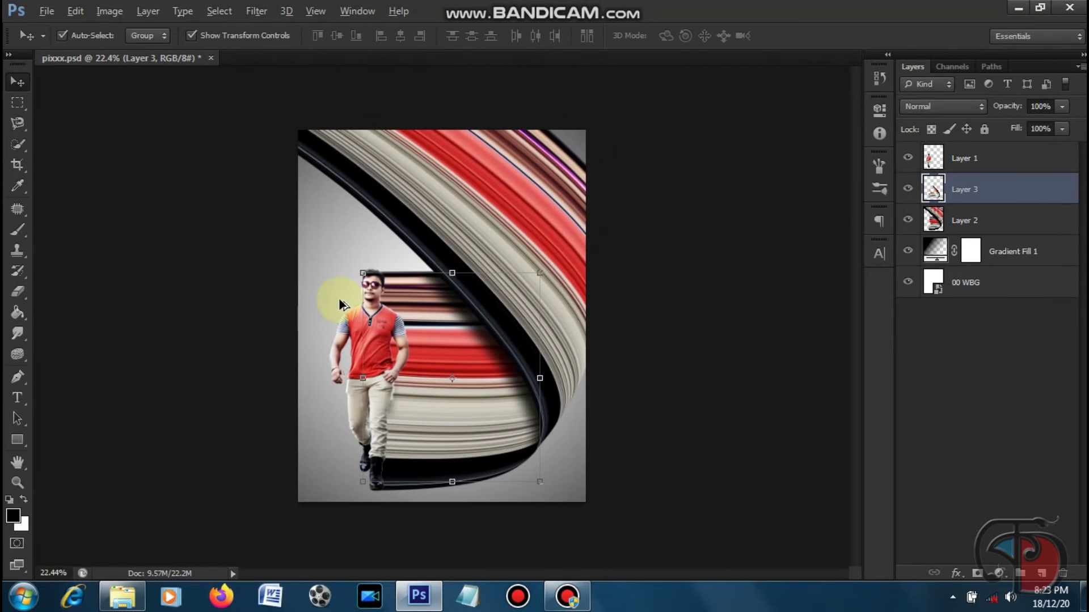
{"action": "left_click", "coordinate": [981, 159]}
{"action": "right_click", "coordinate": [1015, 159]}
{"action": "left_click", "coordinate": [729, 126]}
Step: Duplicate the man's layer, nudge the copy right and place it below Layer 1
{"action": "key", "text": "Return"}
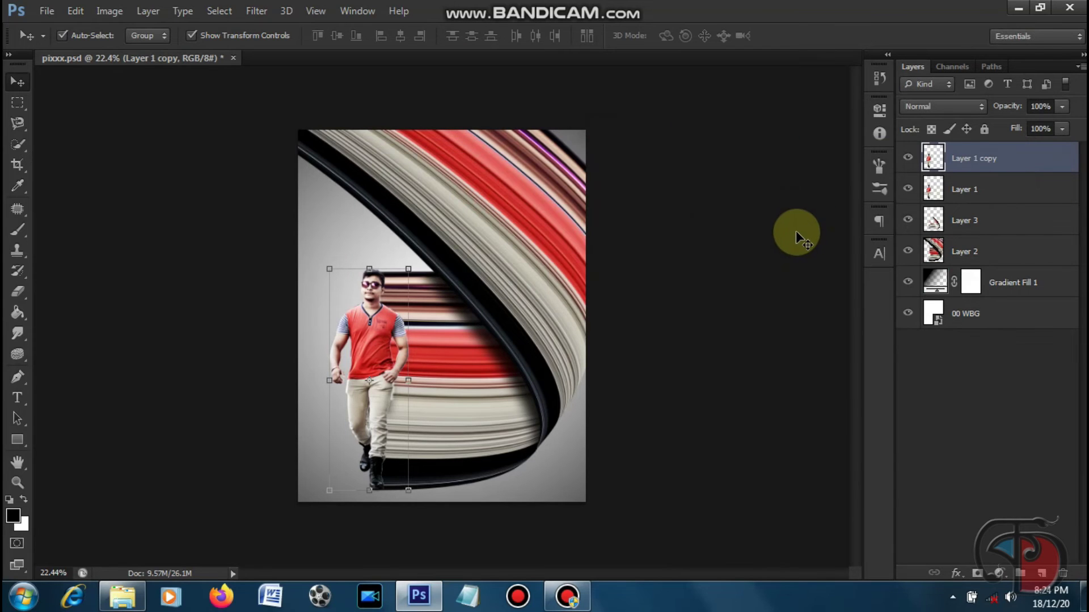
{"action": "key", "text": "shift+Right"}
{"action": "key", "text": "shift+Right"}
{"action": "key", "text": "shift+Right"}
{"action": "left_click_drag", "start_coordinate": [996, 161], "coordinate": [1012, 190]}
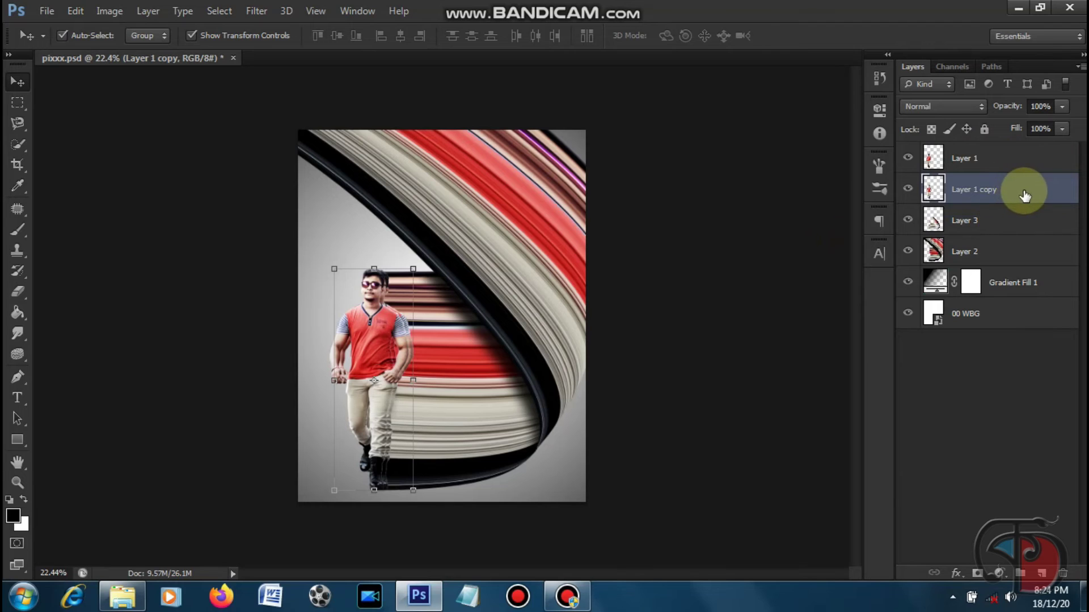
Step: Give the man's copy a near-black Color Overlay to make a silhouette
{"action": "double_click", "coordinate": [1024, 195]}
{"action": "left_click", "coordinate": [1029, 187]}
{"action": "left_click", "coordinate": [684, 228]}
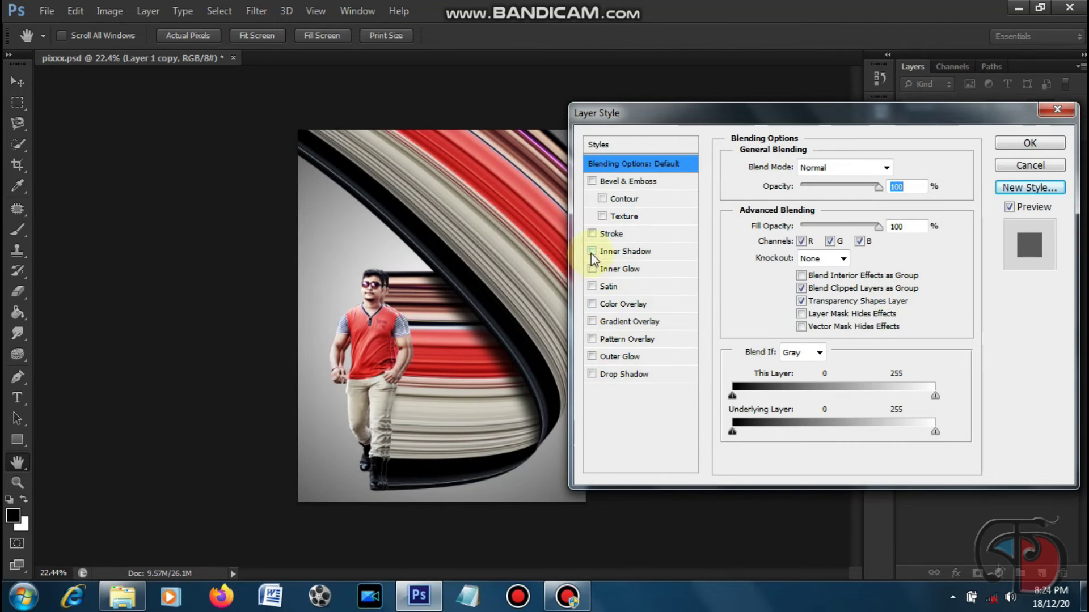
{"action": "left_click", "coordinate": [591, 304]}
{"action": "left_click", "coordinate": [901, 167]}
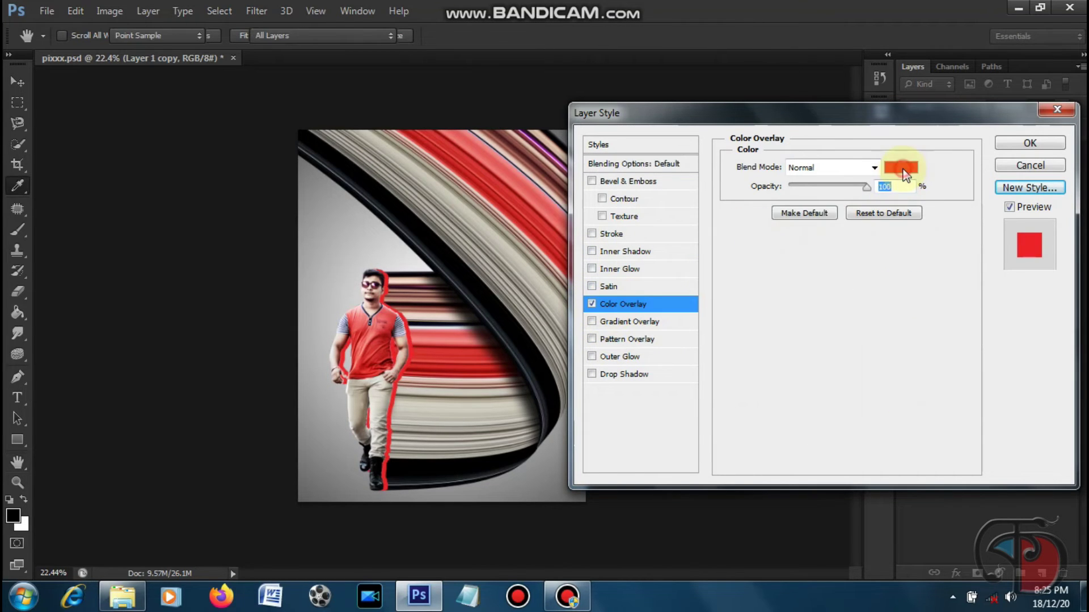
{"action": "left_click", "coordinate": [669, 491]}
{"action": "left_click", "coordinate": [1049, 279]}
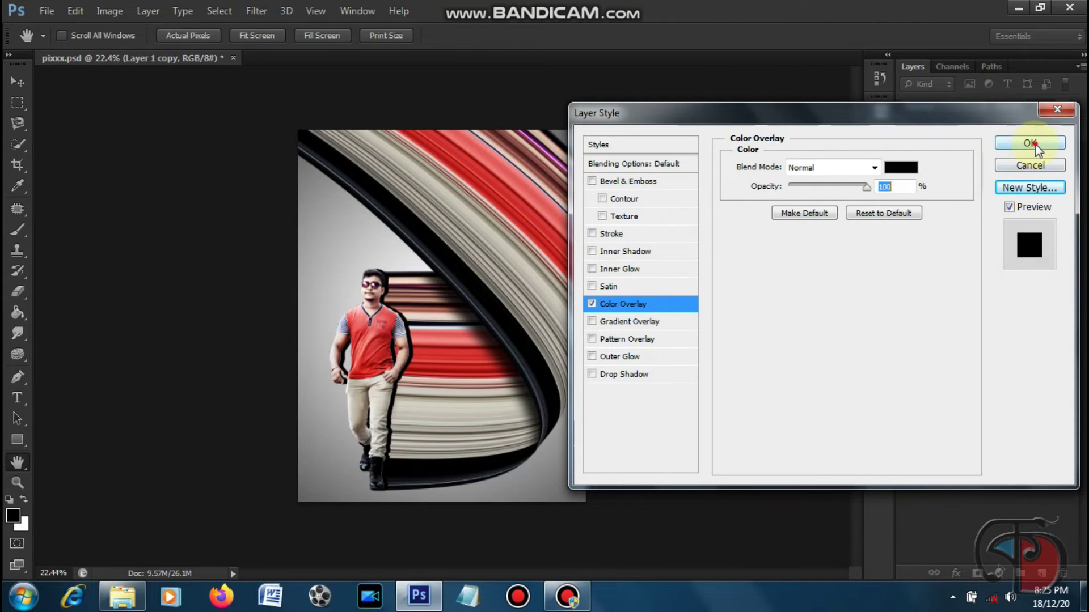
{"action": "left_click", "coordinate": [1030, 143]}
Step: Rasterize the black silhouette layer and set its Fill to 80%
{"action": "right_click", "coordinate": [1035, 189]}
{"action": "left_click", "coordinate": [662, 228]}
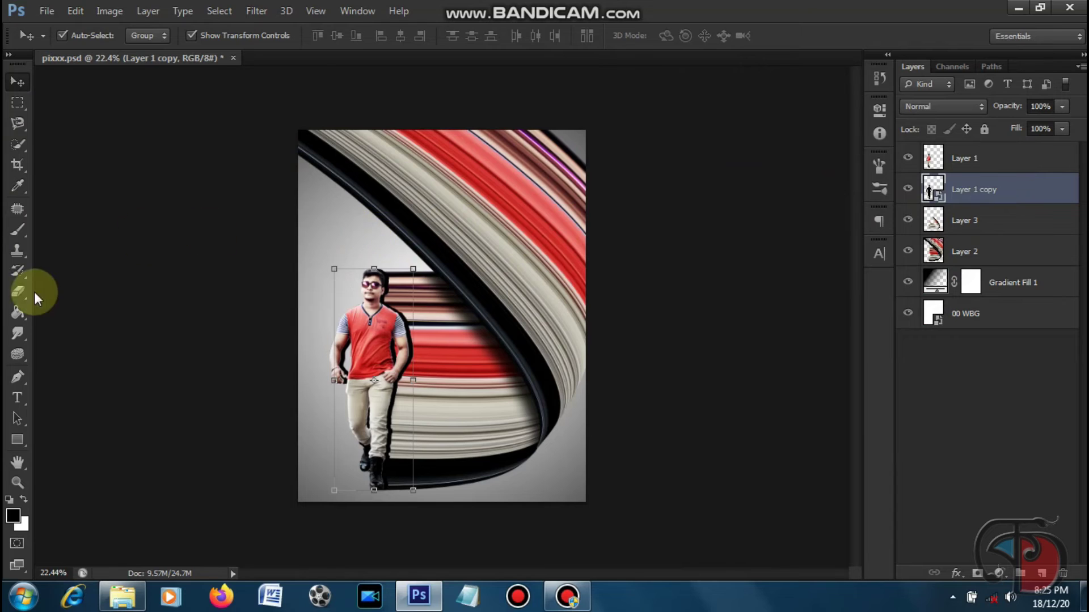
{"action": "left_click", "coordinate": [17, 292]}
{"action": "left_click", "coordinate": [498, 280]}
{"action": "key", "text": "Return"}
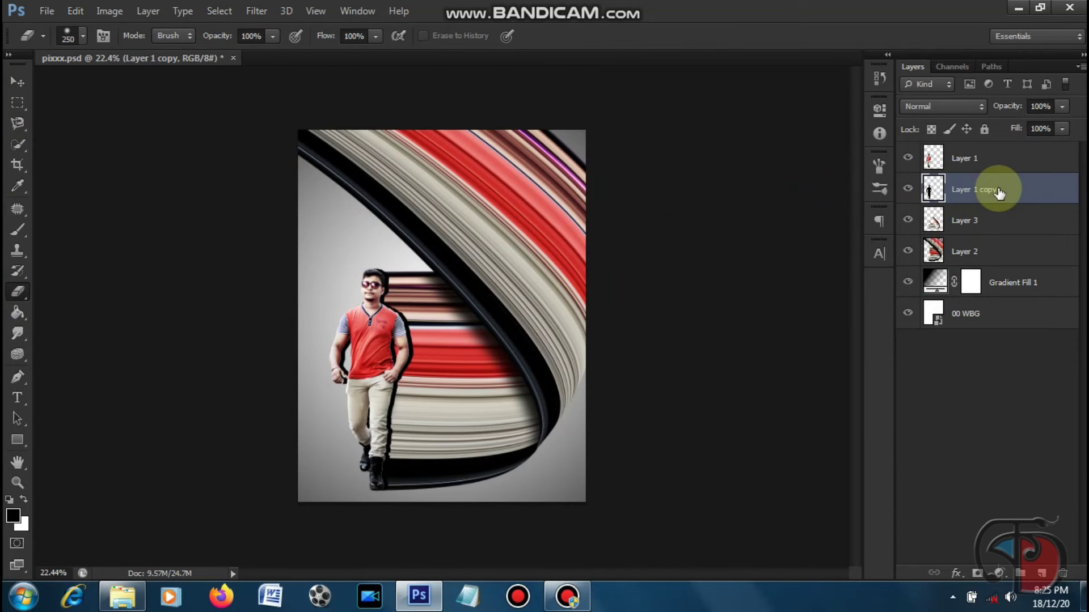
{"action": "left_click", "coordinate": [17, 83]}
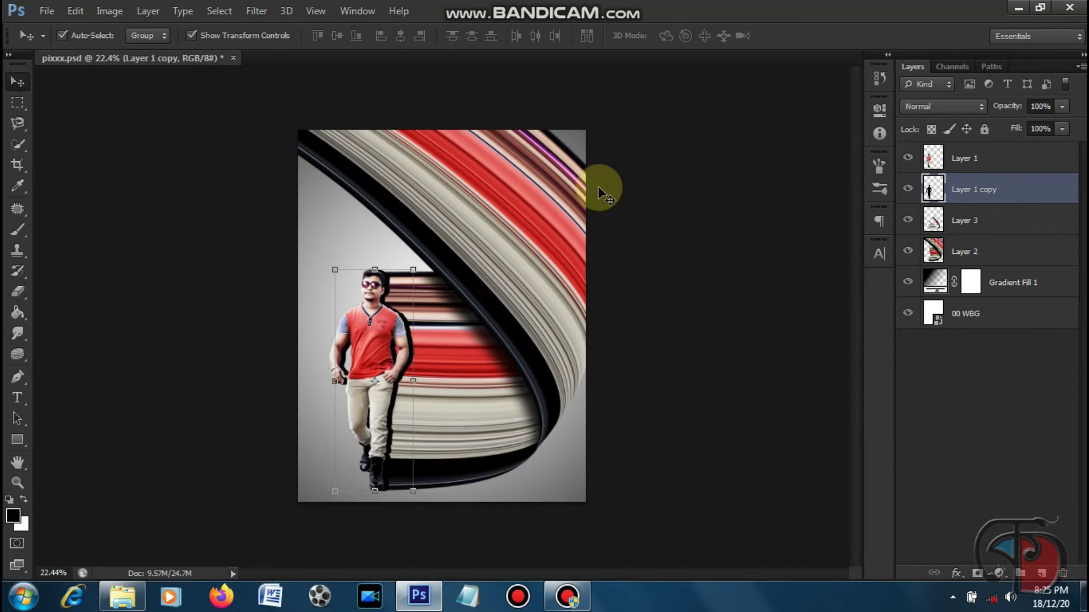
{"action": "left_click", "coordinate": [1062, 130]}
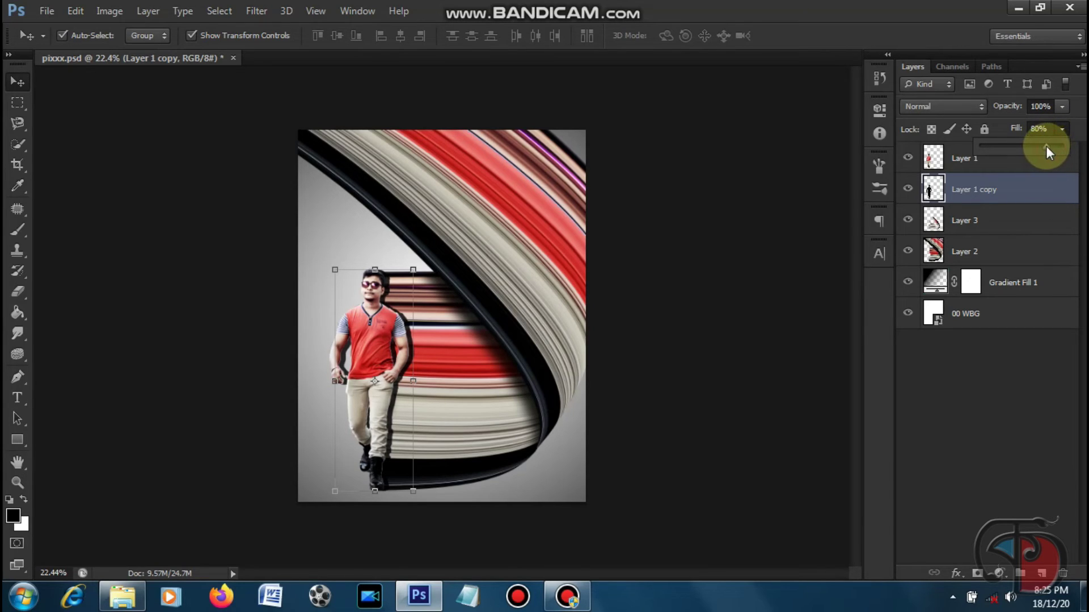
{"action": "left_click", "coordinate": [257, 11]}
{"action": "mouse_move", "coordinate": [264, 172]}
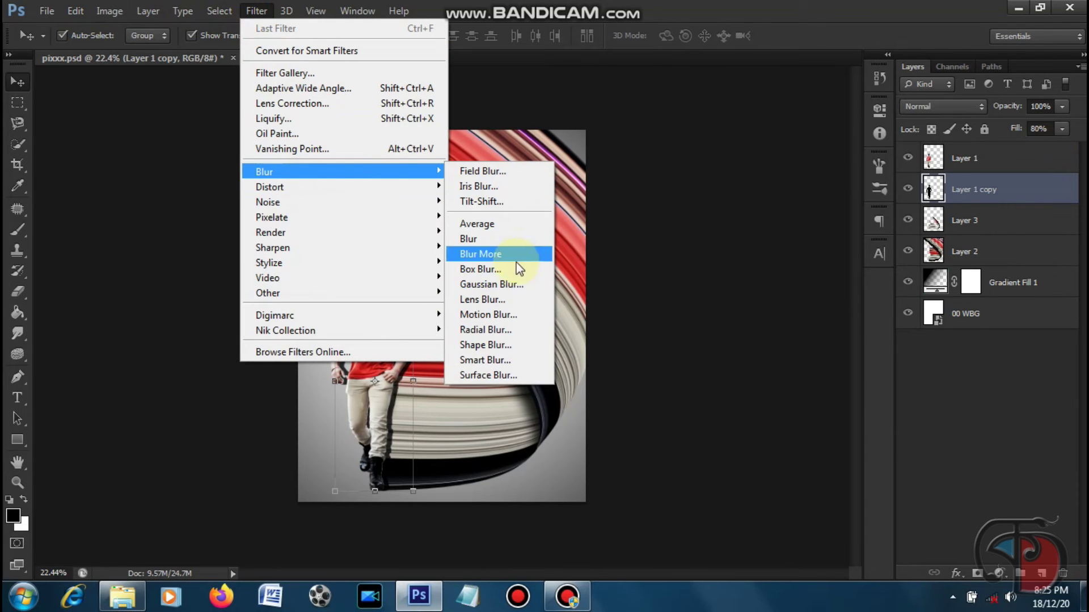
Step: Soften the silhouette shadow with a Gaussian Blur at a raised radius
{"action": "left_click", "coordinate": [534, 284]}
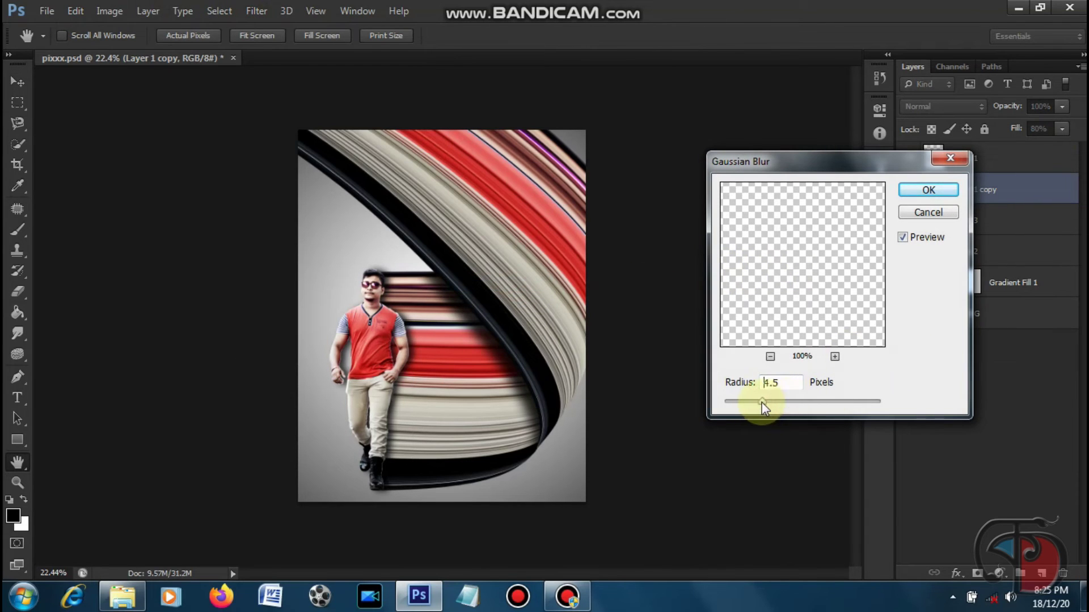
{"action": "left_click_drag", "start_coordinate": [762, 402], "coordinate": [799, 406]}
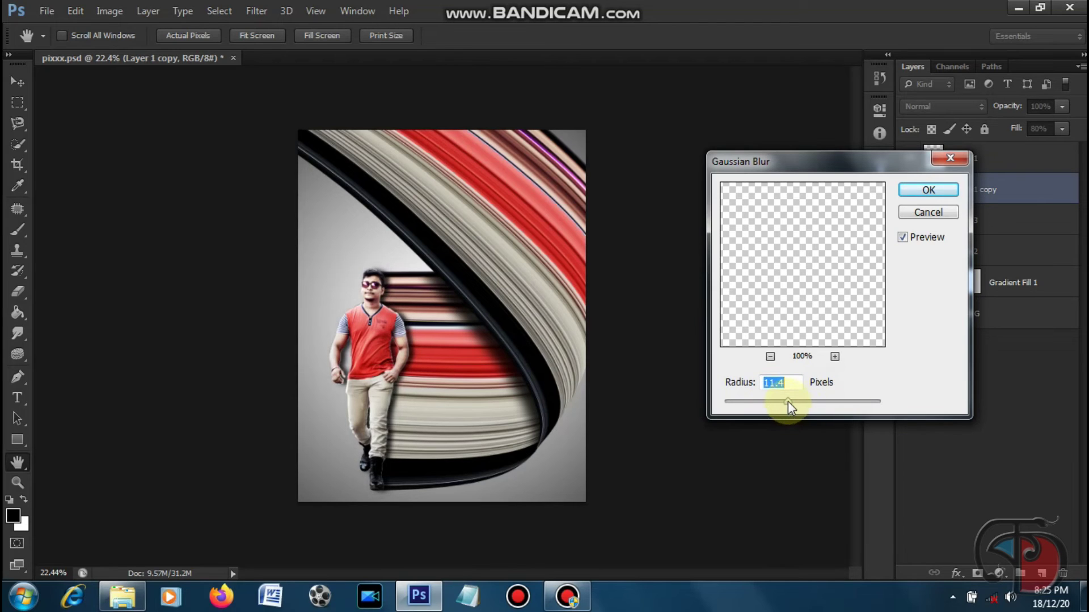
{"action": "left_click", "coordinate": [928, 189]}
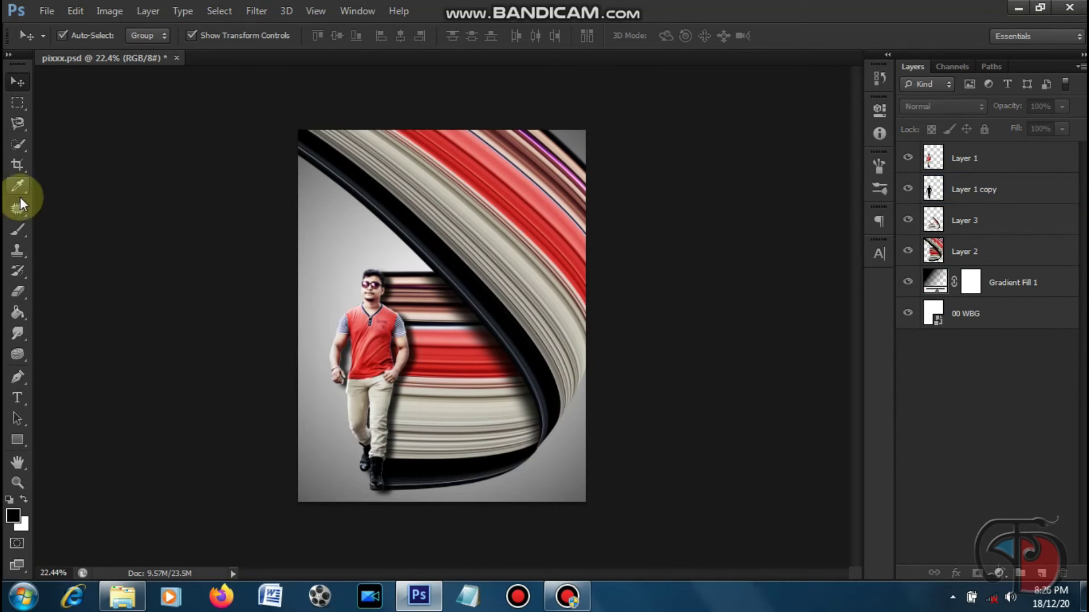
Step: Erase the shadow near the man's legs and reselect the man's Layer 1
{"action": "left_click", "coordinate": [17, 291]}
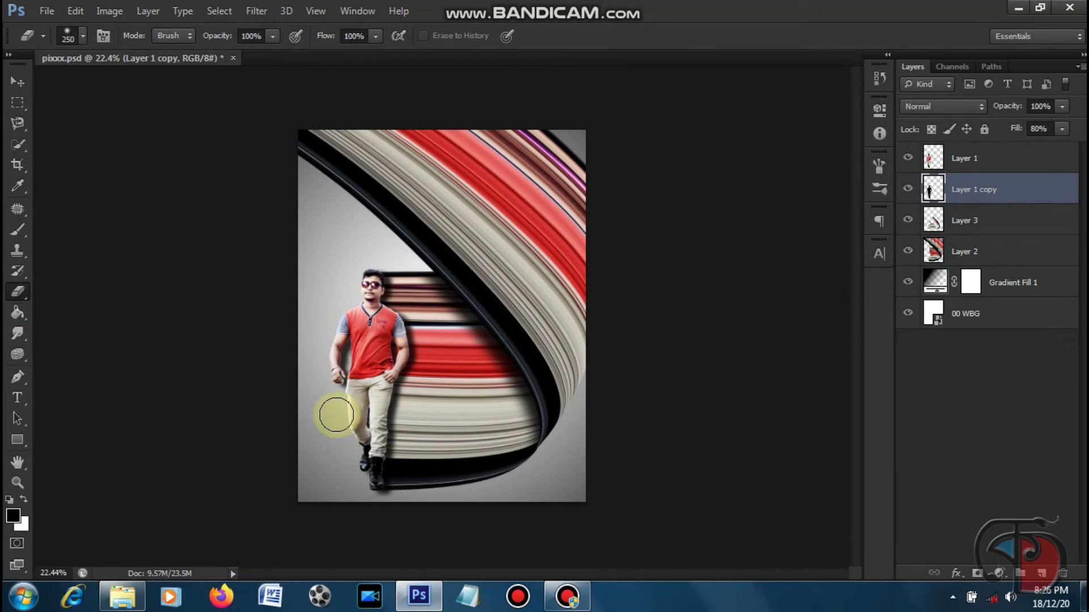
{"action": "mouse_move", "coordinate": [315, 437]}
{"action": "left_mouse_down"}
{"action": "mouse_move", "coordinate": [342, 429]}
{"action": "mouse_move", "coordinate": [371, 506]}
{"action": "left_mouse_up"}
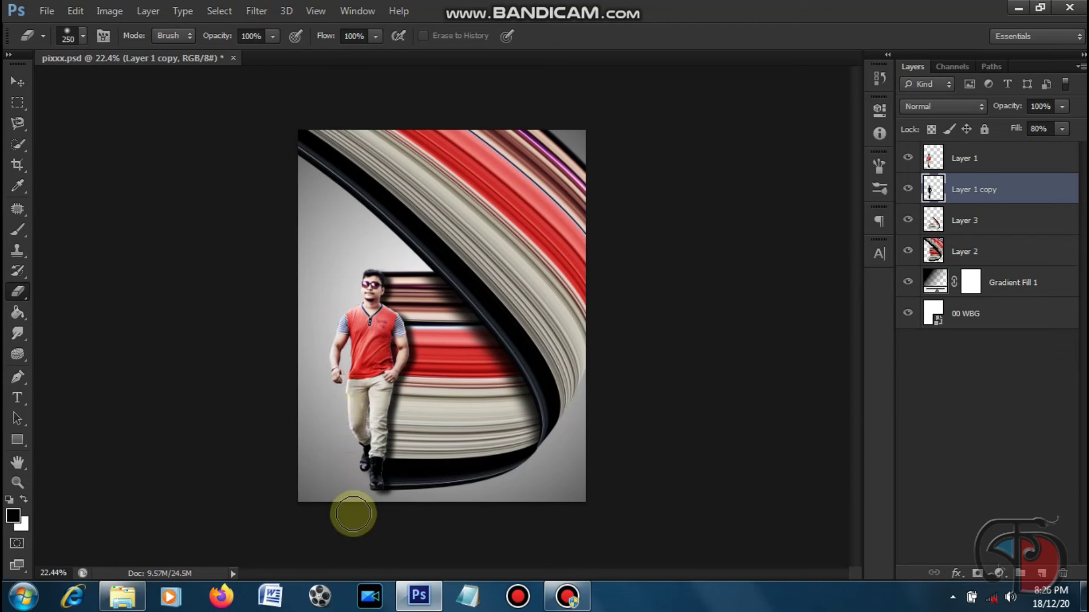
{"action": "left_click", "coordinate": [961, 222]}
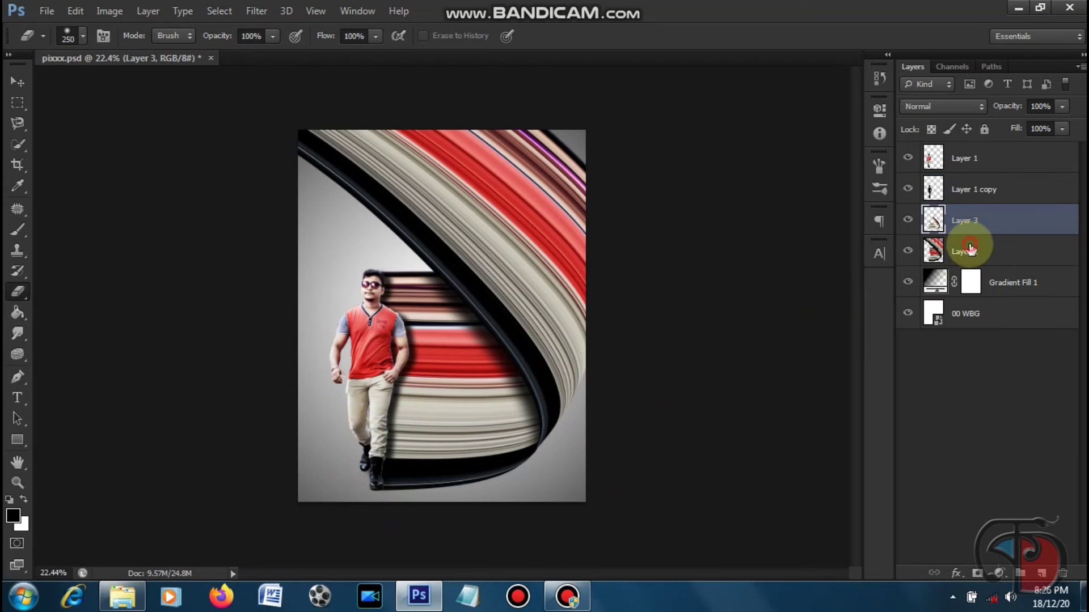
{"action": "left_click", "coordinate": [966, 250]}
{"action": "left_click", "coordinate": [18, 83]}
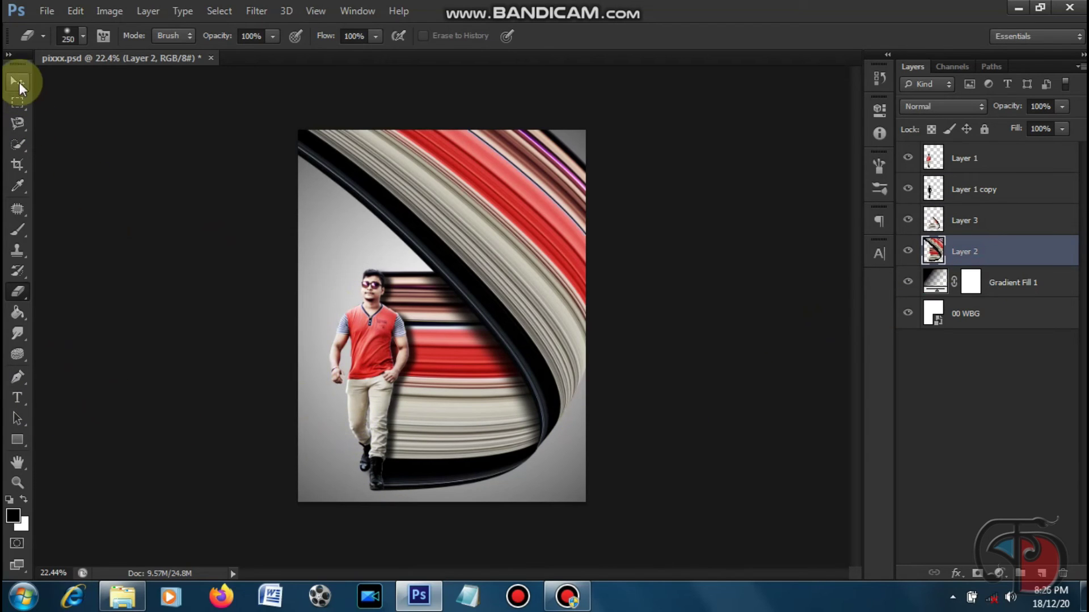
{"action": "left_click", "coordinate": [671, 246]}
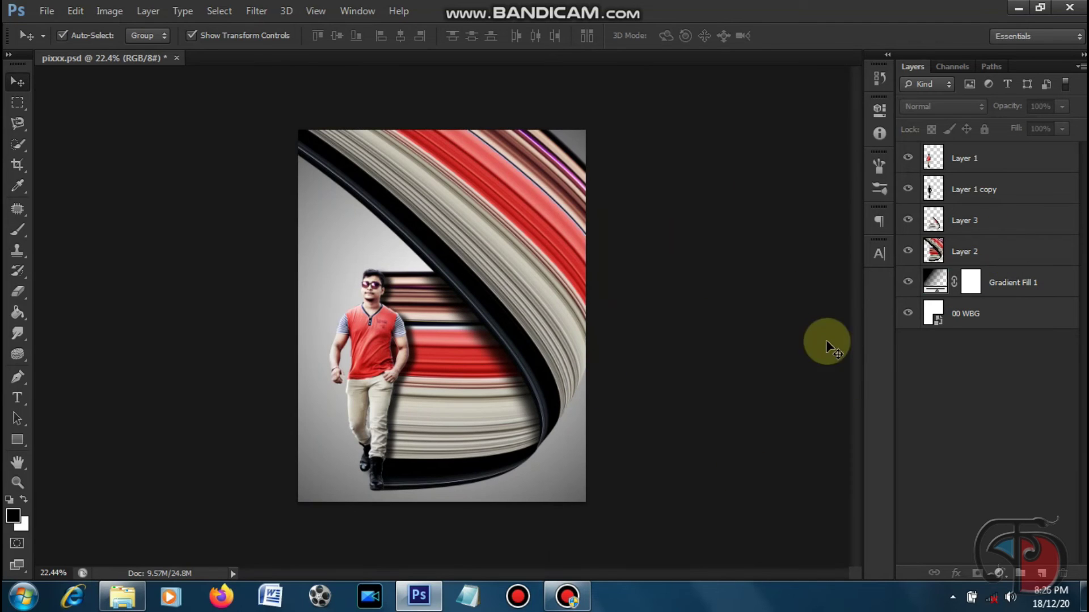
{"action": "left_click", "coordinate": [970, 159]}
Step: Convert Layer 1 through Gradient Fill 1 into a single smart object
{"action": "left_click", "coordinate": [1033, 282], "text": "shift"}
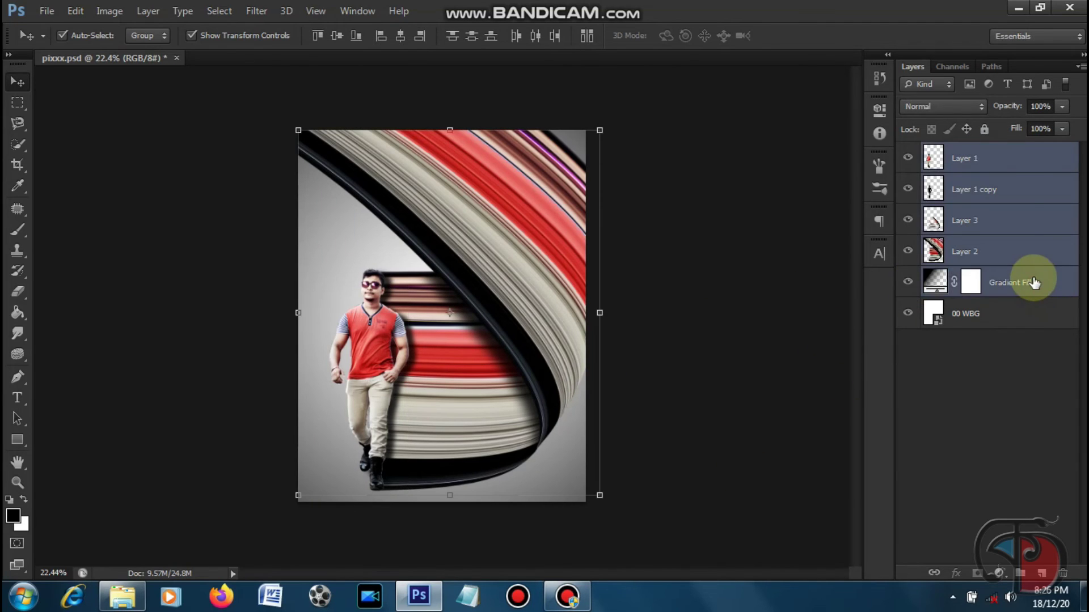
{"action": "right_click", "coordinate": [1033, 277]}
{"action": "left_click", "coordinate": [812, 168]}
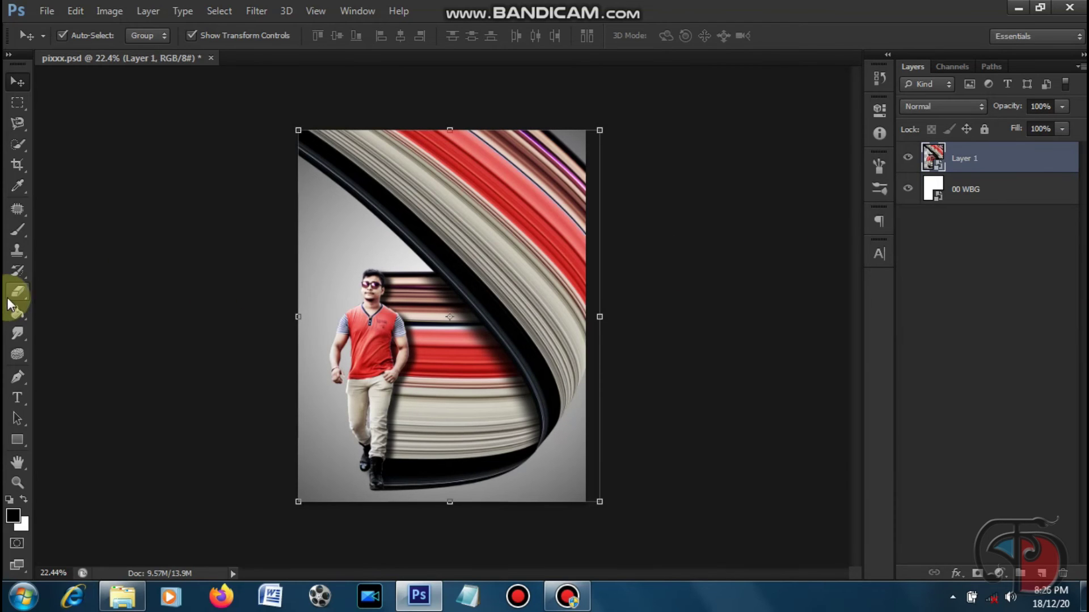
Step: Rasterize the combined smart object and commit the canvas crop
{"action": "left_click", "coordinate": [17, 292]}
{"action": "left_click", "coordinate": [448, 210]}
{"action": "left_click", "coordinate": [502, 242]}
{"action": "left_click", "coordinate": [17, 81]}
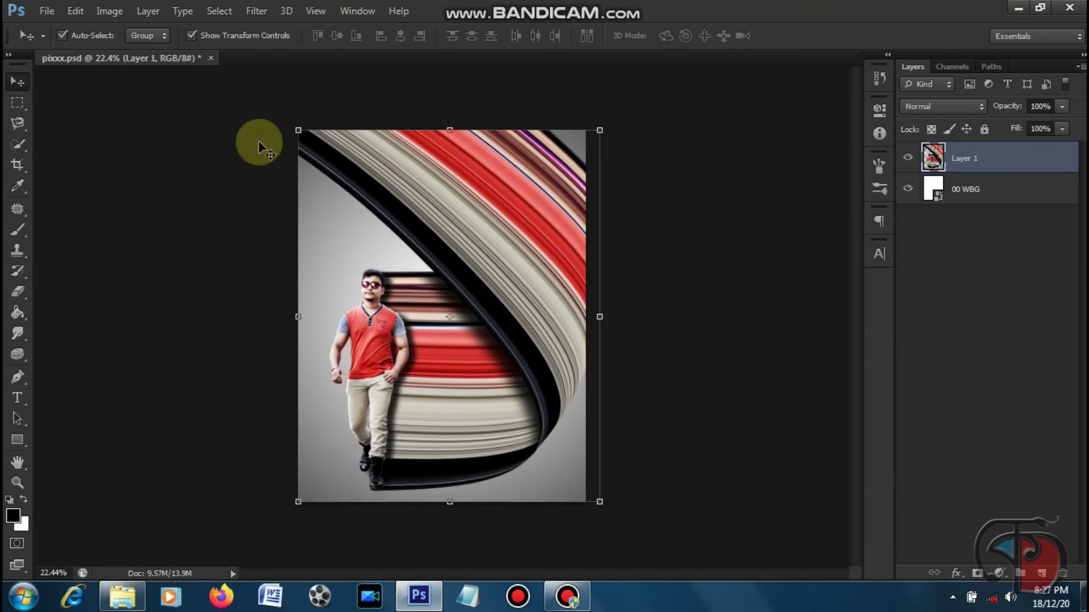
{"action": "left_click", "coordinate": [17, 164]}
{"action": "key", "text": "Return"}
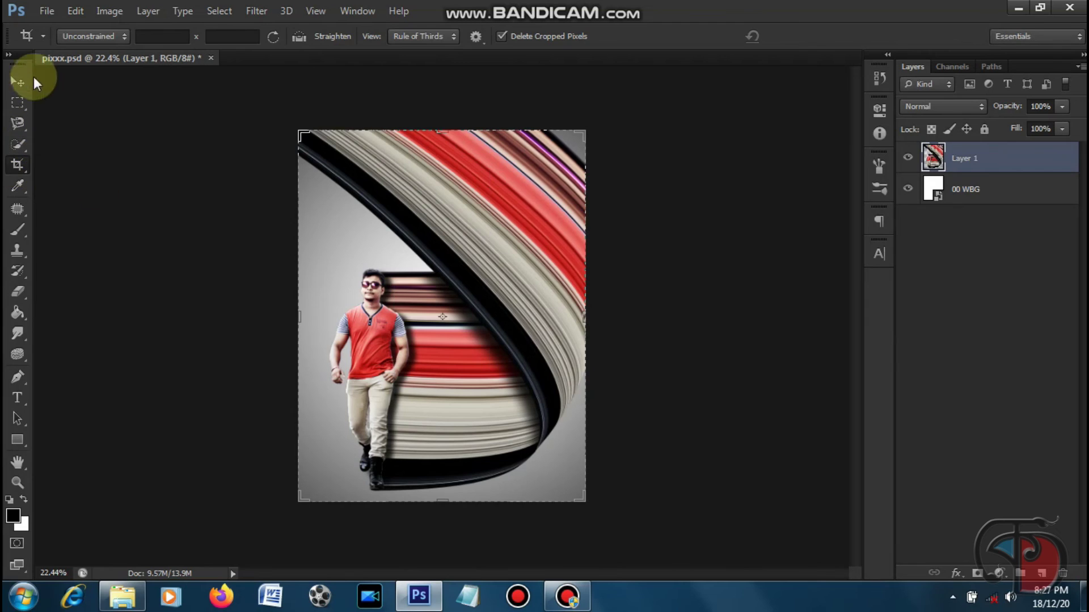
{"action": "left_click", "coordinate": [17, 81]}
{"action": "left_click", "coordinate": [256, 11]}
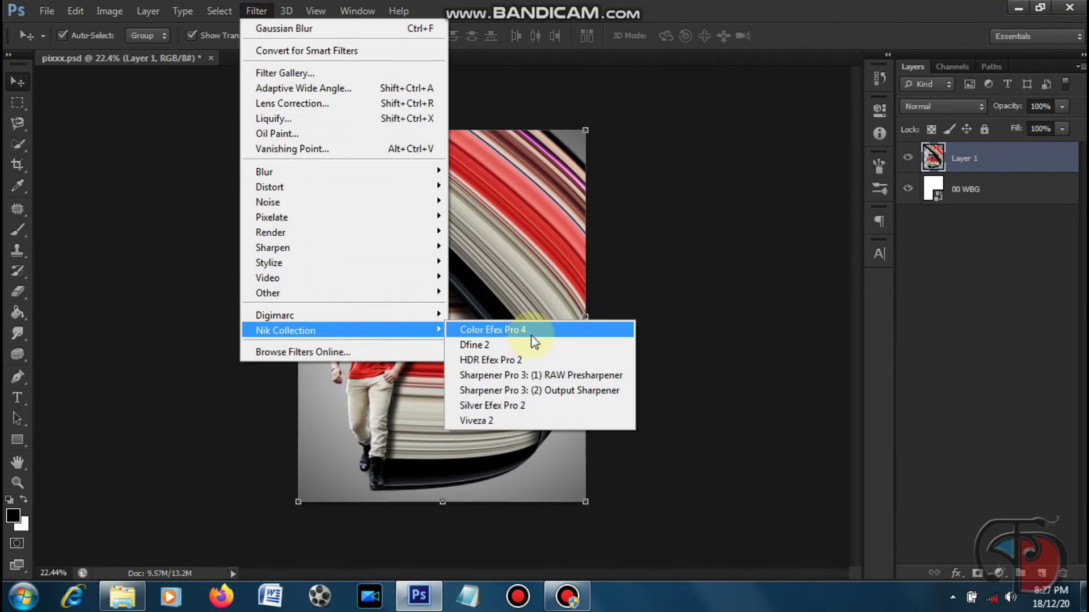
Step: Apply Color Efex Pro 4's Dark Contrasts filter to the combined poster
{"action": "left_click", "coordinate": [567, 332]}
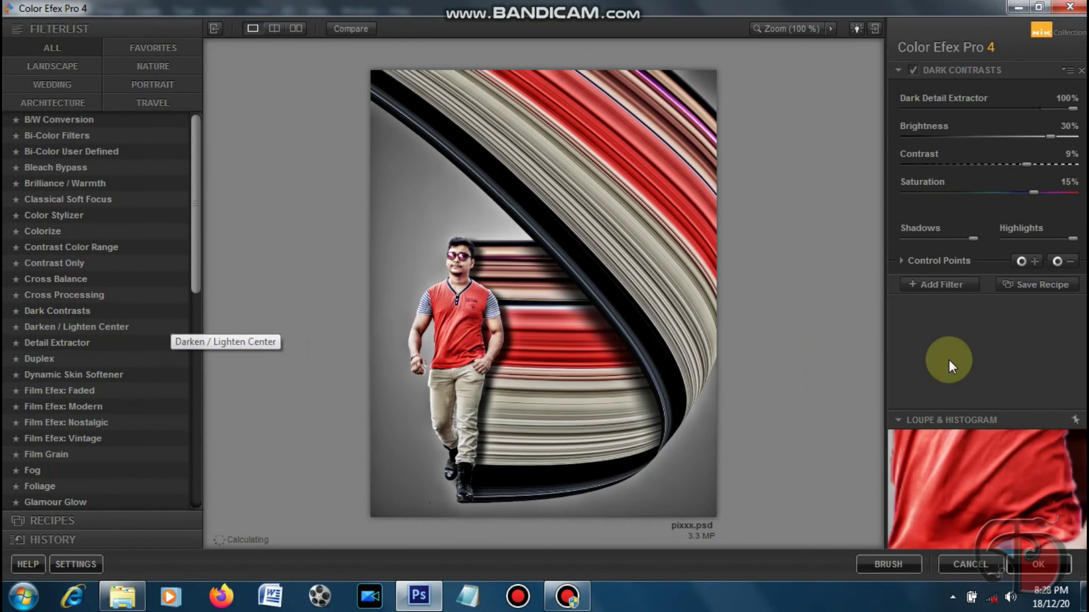
{"action": "left_click", "coordinate": [1038, 564]}
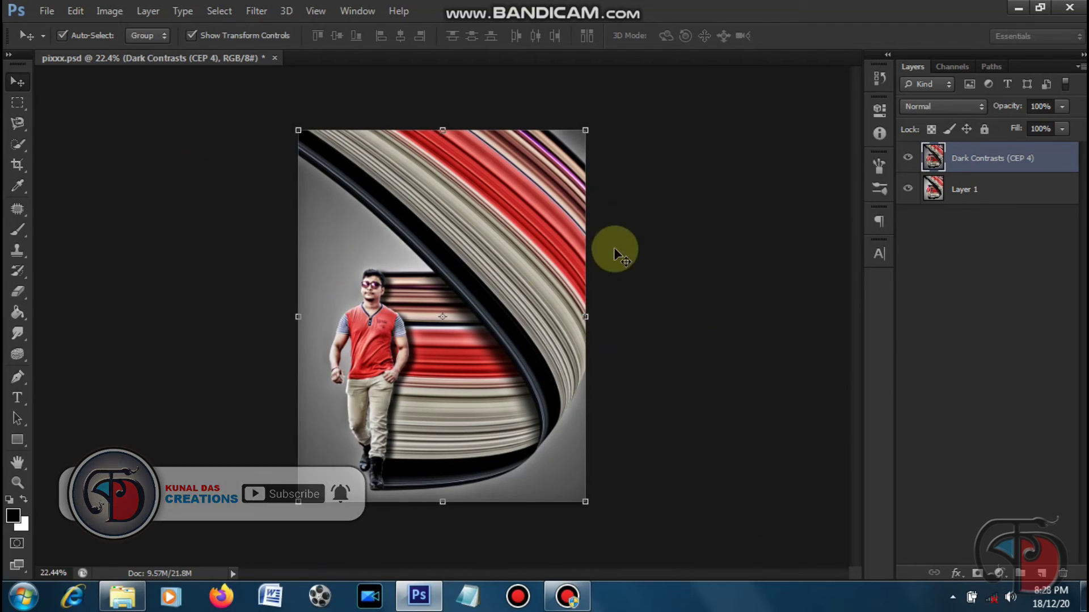
{"action": "key", "text": "ctrl+plus"}
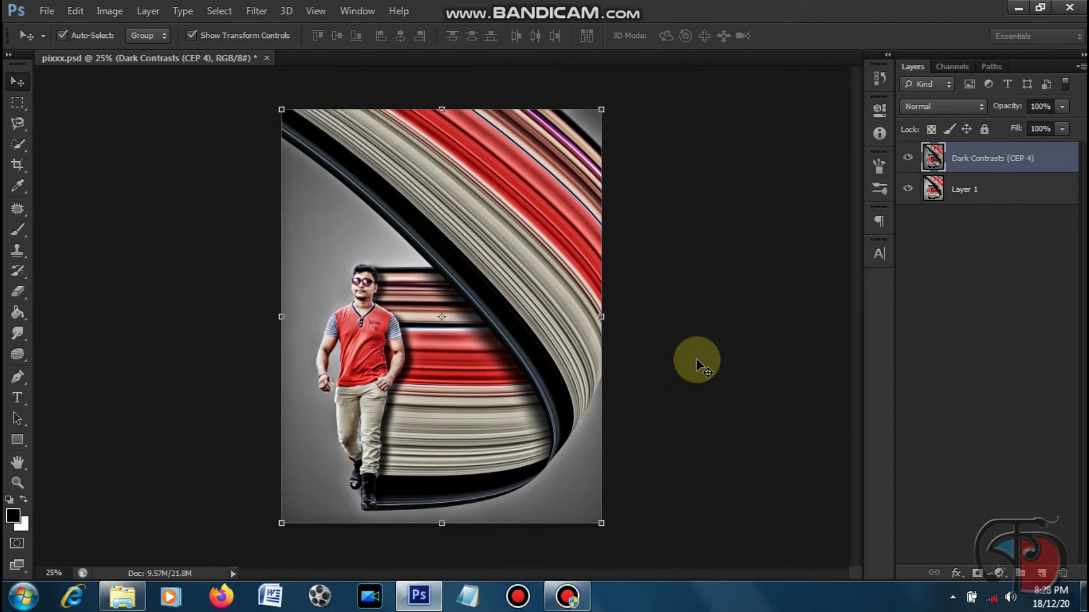